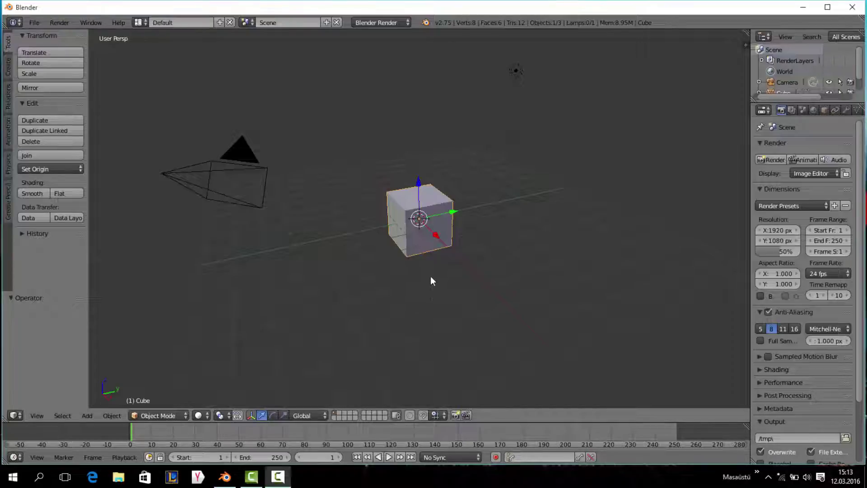
- Lift the default cube straight up along Z to a height of 4.977
mouse_move(432, 283)
middle_down()
mouse_move(372, 269)
mouse_move(361, 275)
mouse_move(386, 287)
mouse_move(489, 283)
middle_up()
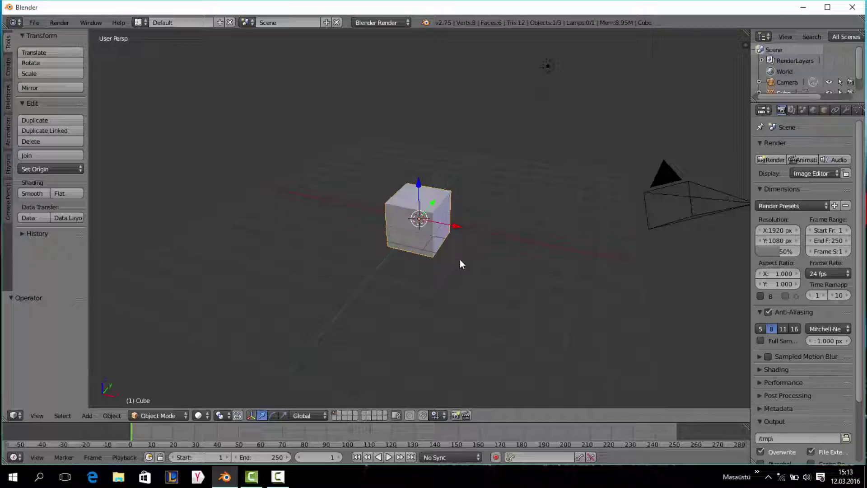
mouse_move(459, 259)
middle_down()
mouse_move(395, 262)
mouse_move(394, 253)
mouse_move(437, 264)
mouse_move(491, 251)
middle_up()
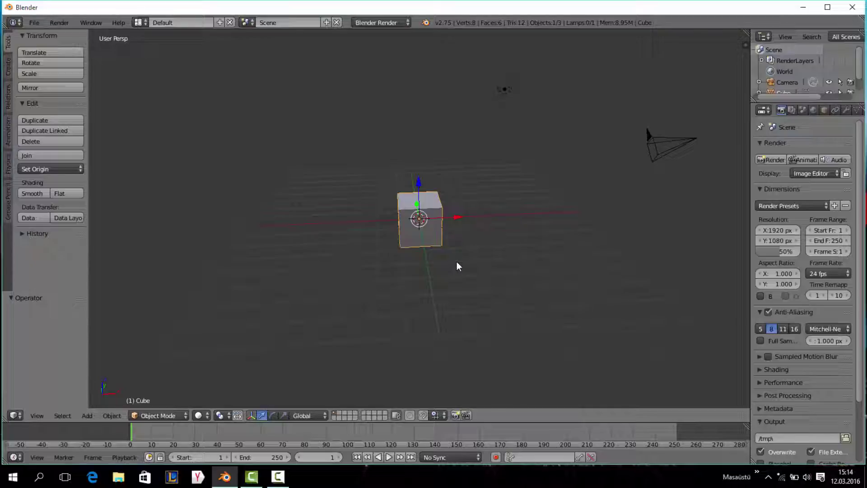
mouse_move(482, 201)
middle_down()
mouse_move(448, 270)
mouse_move(399, 264)
mouse_move(440, 248)
mouse_move(515, 244)
mouse_move(511, 256)
mouse_move(480, 262)
middle_up()
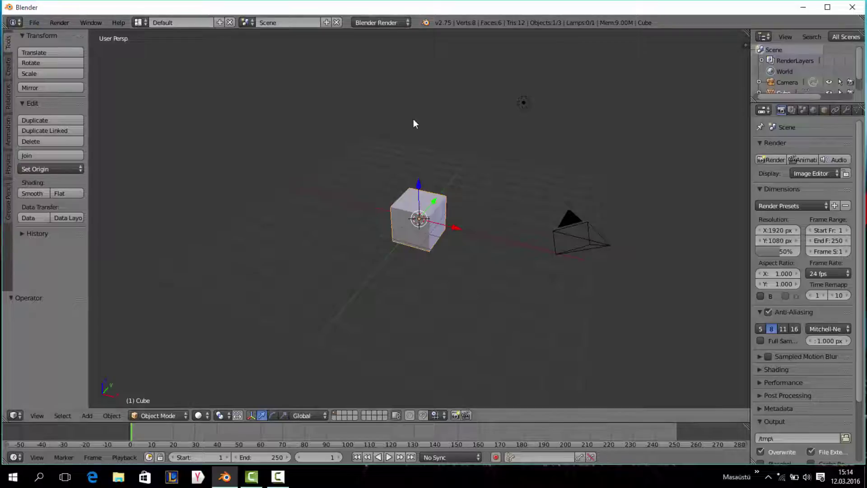
mouse_move(414, 119)
middle_down()
mouse_move(362, 115)
mouse_move(443, 164)
mouse_move(389, 180)
mouse_move(424, 190)
middle_up()
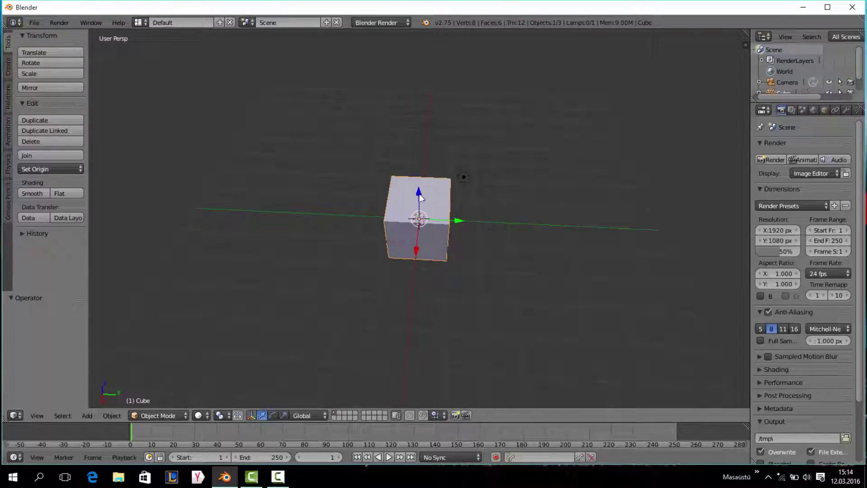
drag(420, 195, 433, 61)
scroll(393, 94, down, 2)
mouse_move(433, 61)
middle_down()
mouse_move(393, 94)
mouse_move(449, 81)
mouse_move(435, 151)
mouse_move(449, 167)
mouse_move(346, 146)
middle_up()
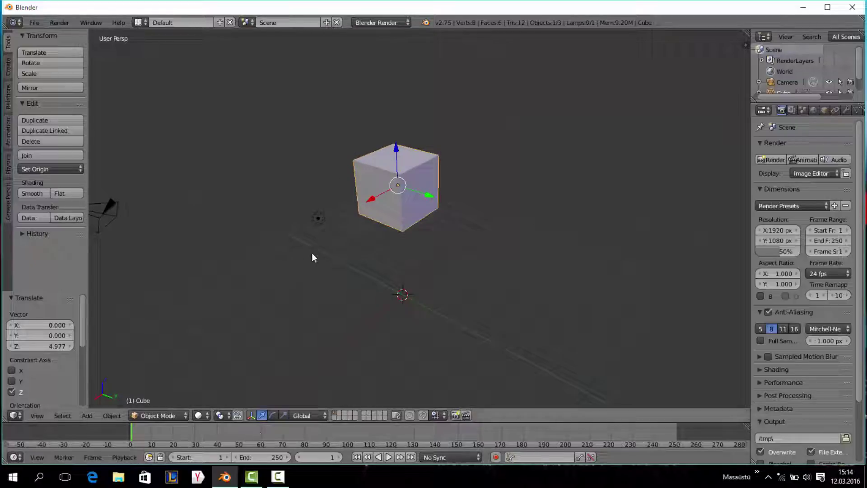
- Flatten the cube by scaling it to 0.3 along Z
mouse_move(312, 253)
middle_down()
mouse_move(435, 204)
mouse_move(420, 213)
middle_up()
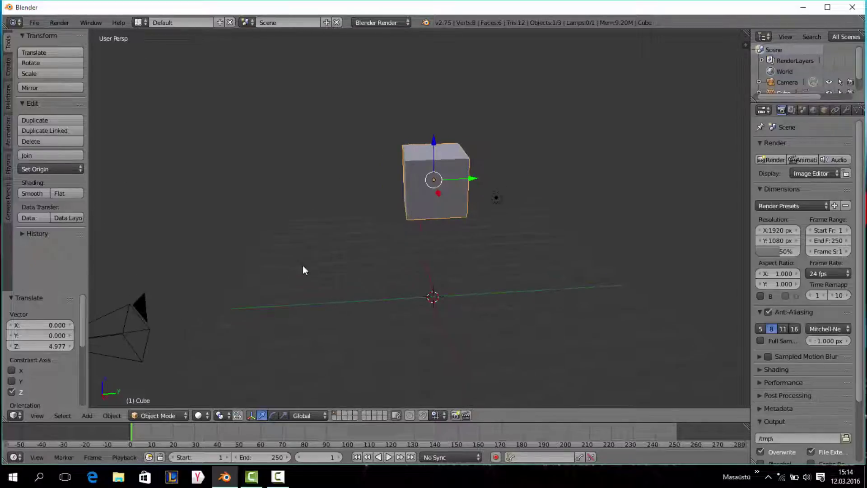
key(s)
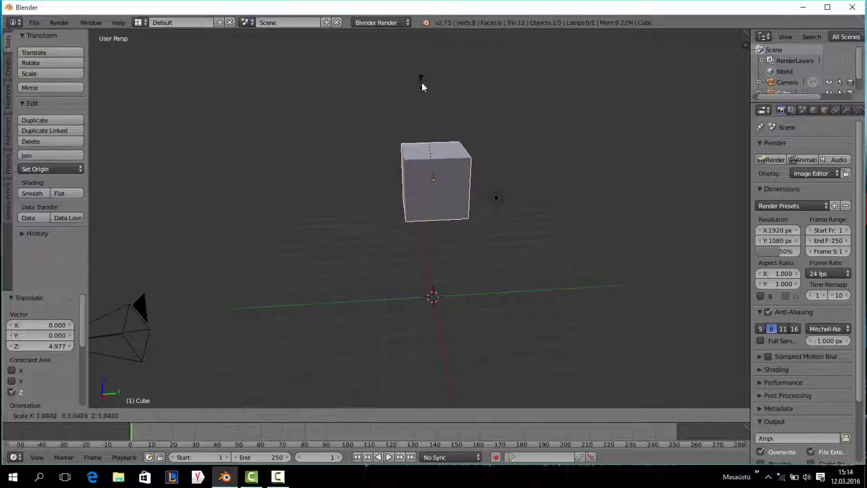
key(z)
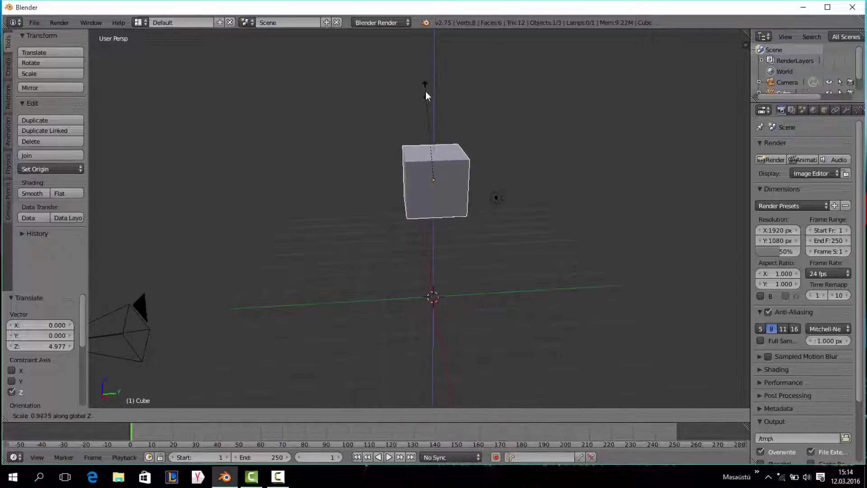
text(0.3)
key(Return)
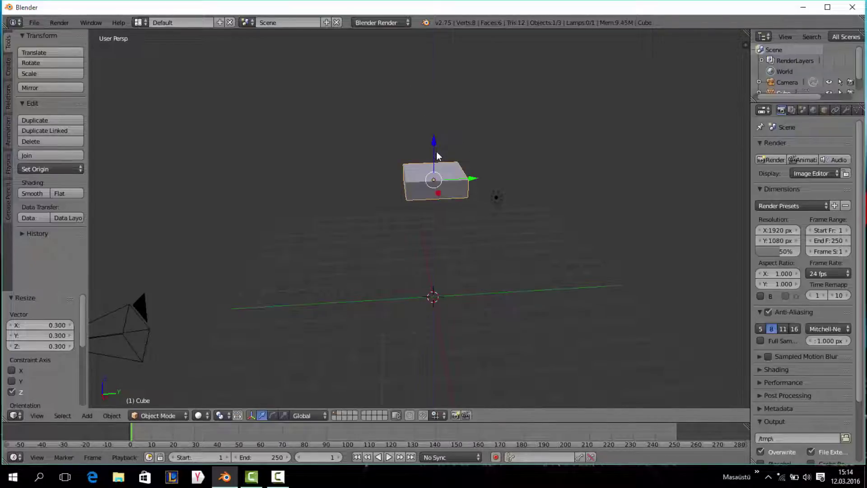
- Stretch the flattened cube to 3.531 along X and 2.369 along Y
middle_drag(449, 161, 376, 188)
scroll(380, 181, down, 2)
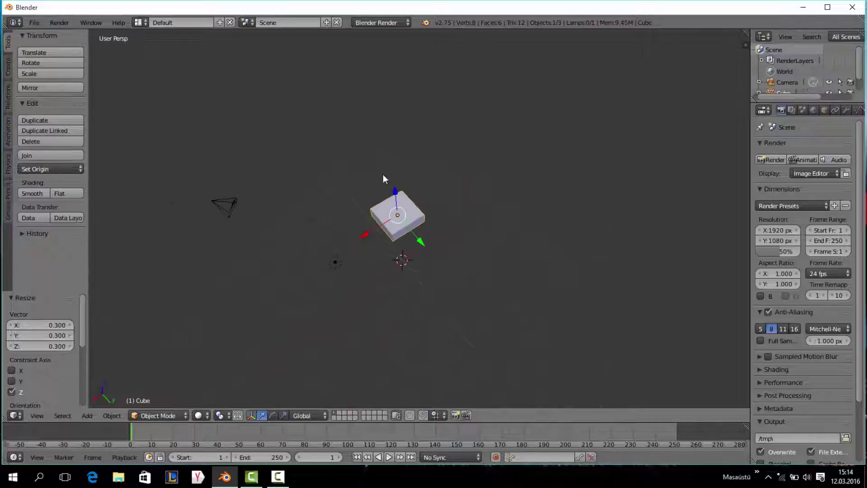
key(s)
key(x)
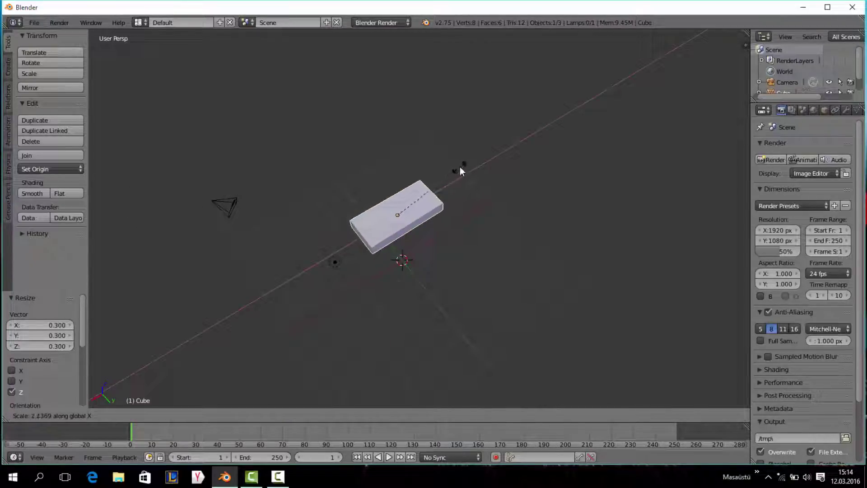
click(498, 142)
middle_drag(497, 154, 489, 162)
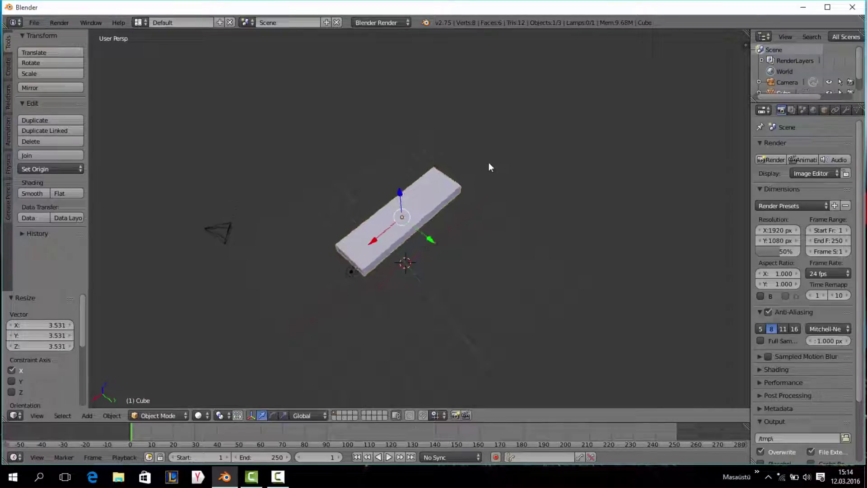
key(s)
key(y)
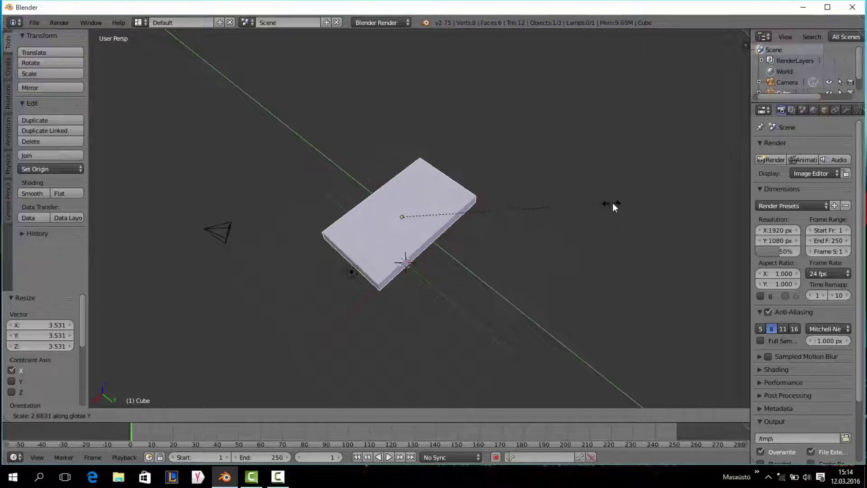
click(637, 210)
- Switch the slab into Edit Mode from the interaction mode list
mouse_move(618, 213)
middle_down()
mouse_move(642, 150)
mouse_move(664, 137)
mouse_move(631, 127)
mouse_move(599, 155)
mouse_move(608, 157)
middle_up()
scroll(608, 157, up, 4)
mouse_move(492, 153)
middle_down()
mouse_move(507, 141)
mouse_move(495, 119)
middle_up()
click(166, 419)
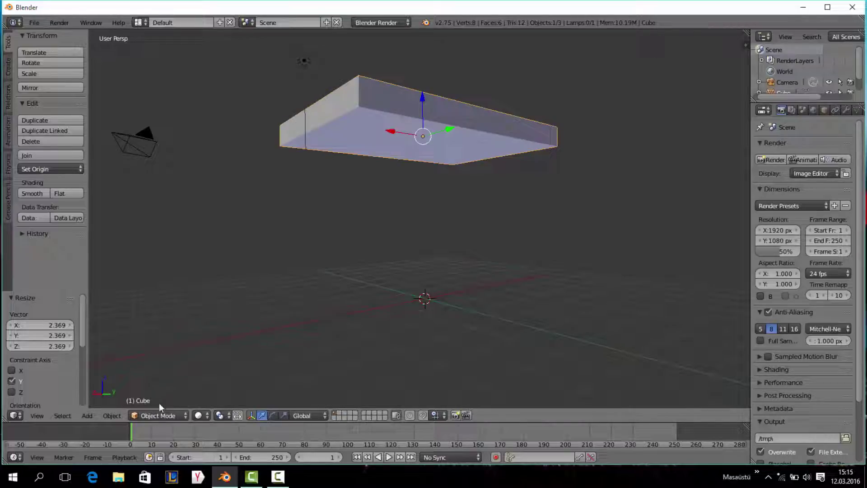
click(158, 418)
click(160, 393)
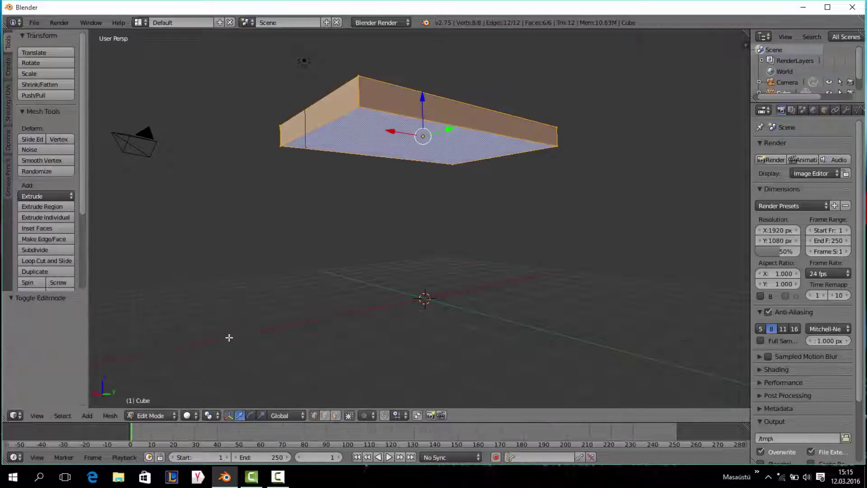
middle_drag(406, 136, 415, 121)
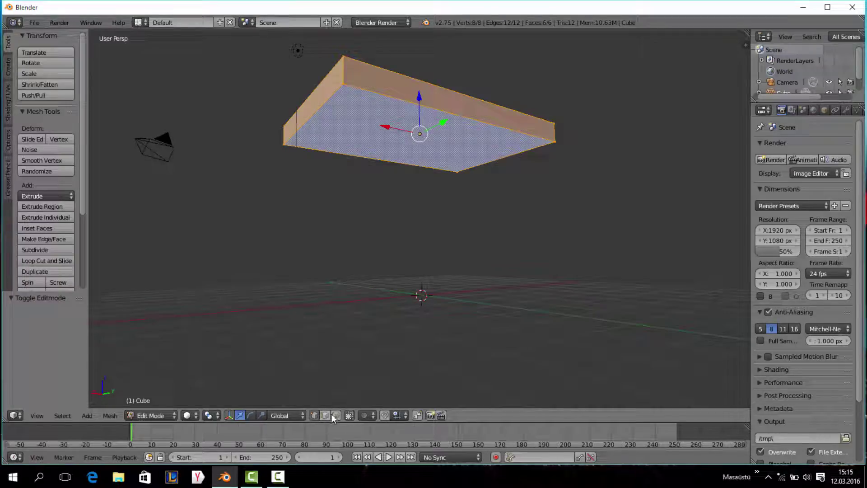
mouse_move(310, 236)
middle_down()
mouse_move(304, 229)
mouse_move(198, 227)
middle_up()
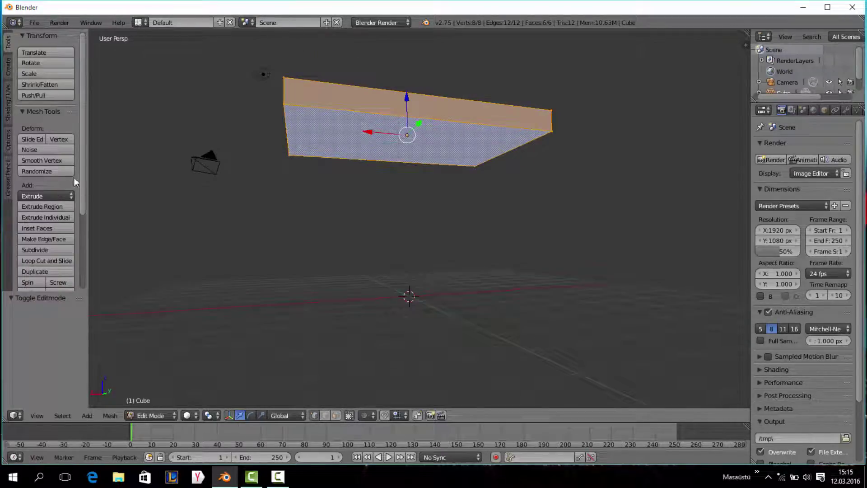
scroll(53, 139, down, 1)
scroll(53, 170, down, 1)
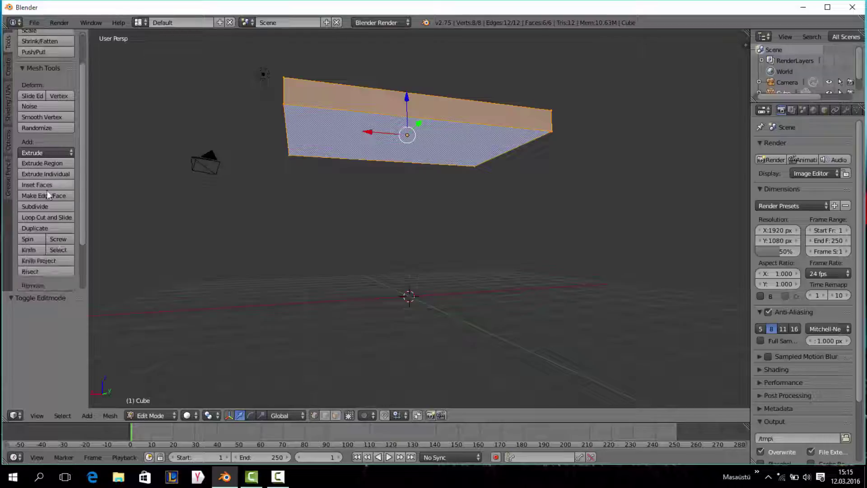
mouse_move(240, 174)
middle_down()
mouse_move(245, 151)
mouse_move(263, 248)
mouse_move(251, 190)
middle_up()
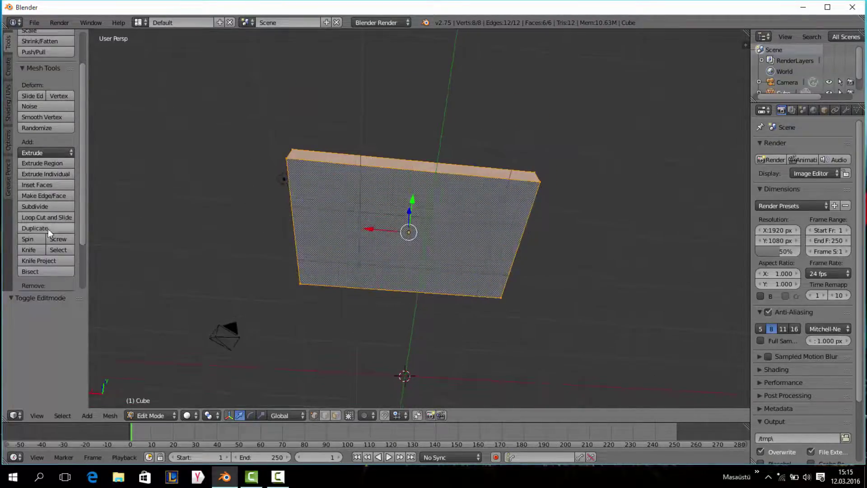
click(36, 250)
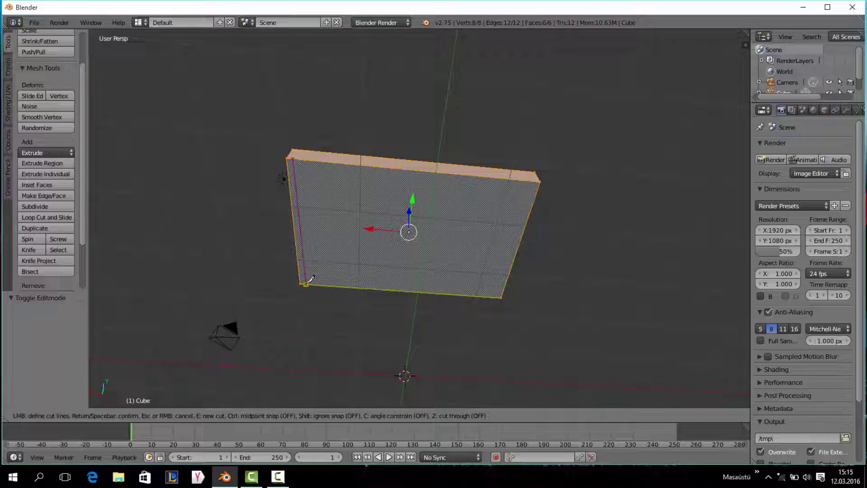
key(Return)
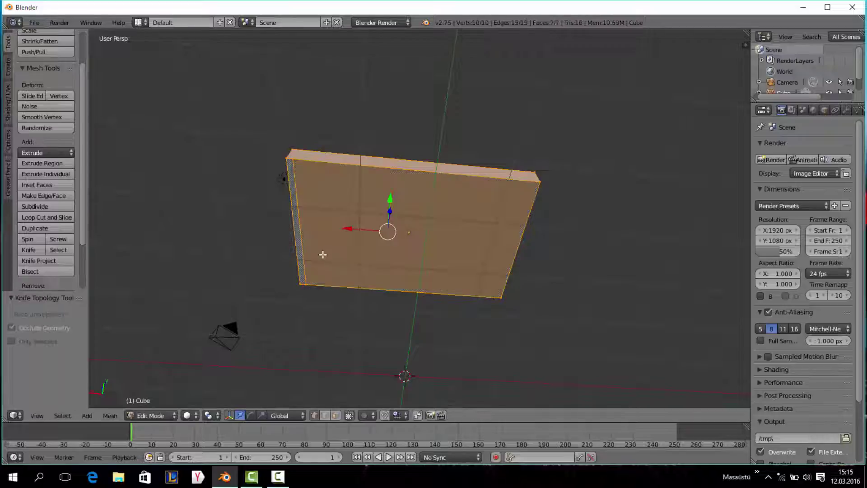
mouse_move(323, 248)
middle_down()
mouse_move(336, 229)
mouse_move(312, 271)
mouse_move(320, 310)
mouse_move(318, 271)
mouse_move(335, 242)
mouse_move(277, 230)
middle_up()
key(KP_5)
scroll(317, 261, up, 3)
key(KP_5)
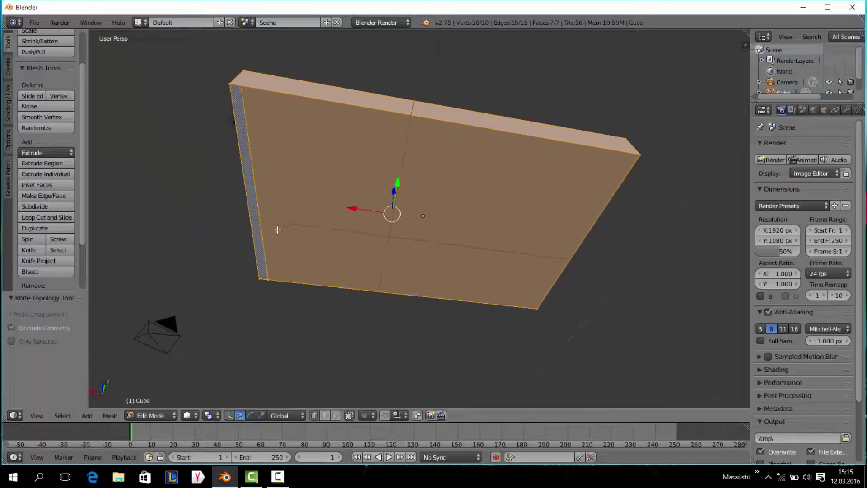
click(45, 250)
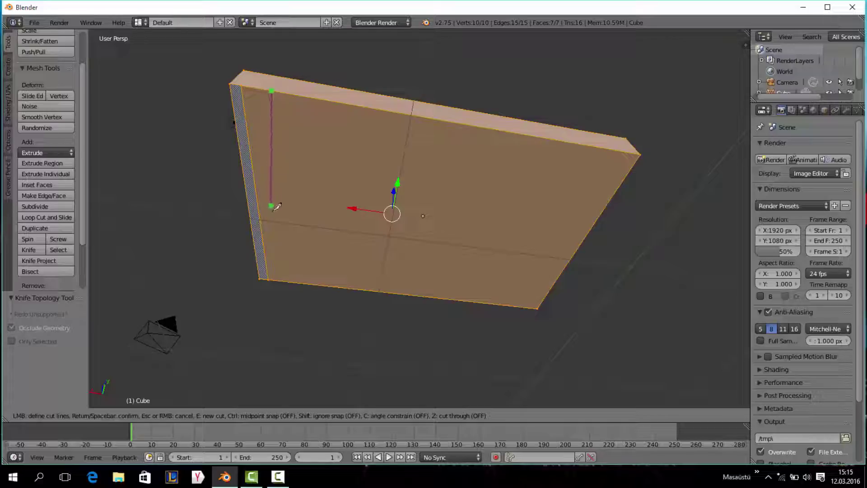
click(289, 280)
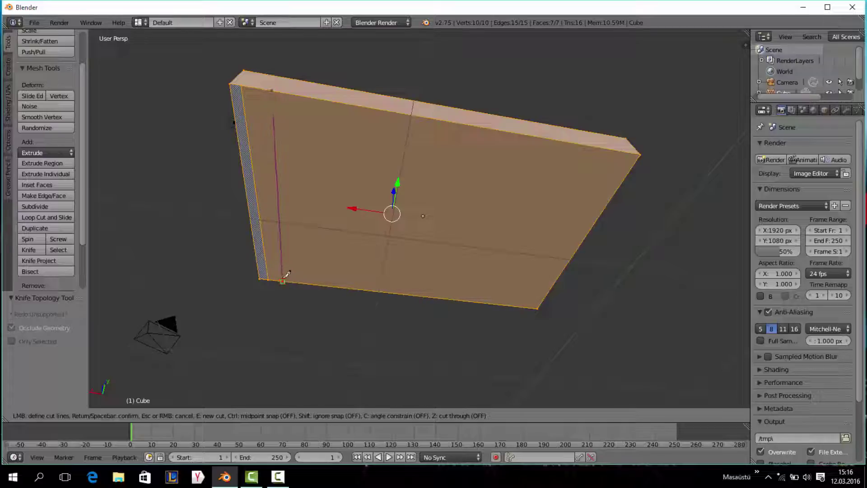
click(287, 274)
key(Return)
mouse_move(319, 209)
middle_down()
mouse_move(314, 250)
mouse_move(382, 252)
mouse_move(415, 234)
mouse_move(425, 208)
middle_up()
key(ctrl+z)
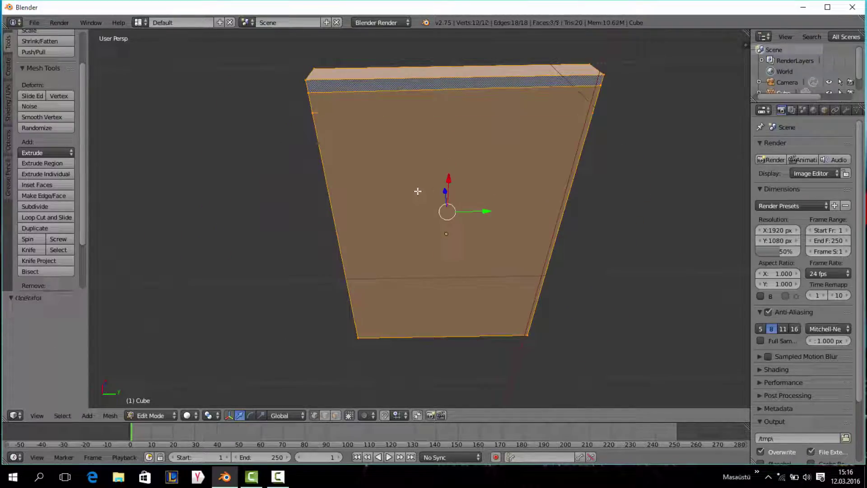
key(ctrl+z)
mouse_move(426, 174)
middle_down()
mouse_move(425, 153)
mouse_move(292, 158)
mouse_move(310, 170)
mouse_move(310, 157)
mouse_move(321, 195)
middle_up()
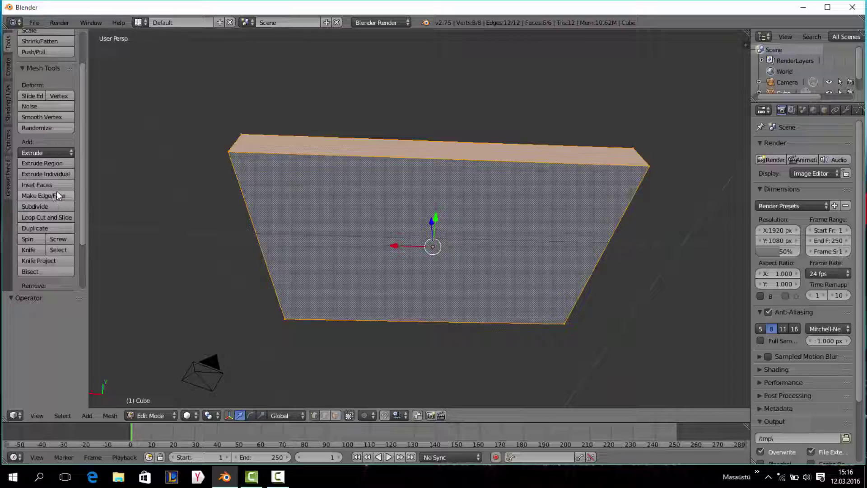
- Add two vertical loop cuts slid close to the slab's left edge
click(55, 217)
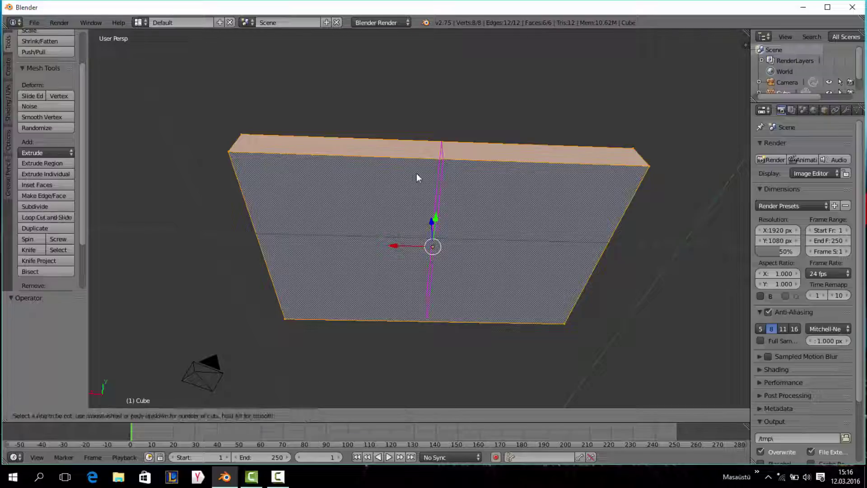
click(428, 150)
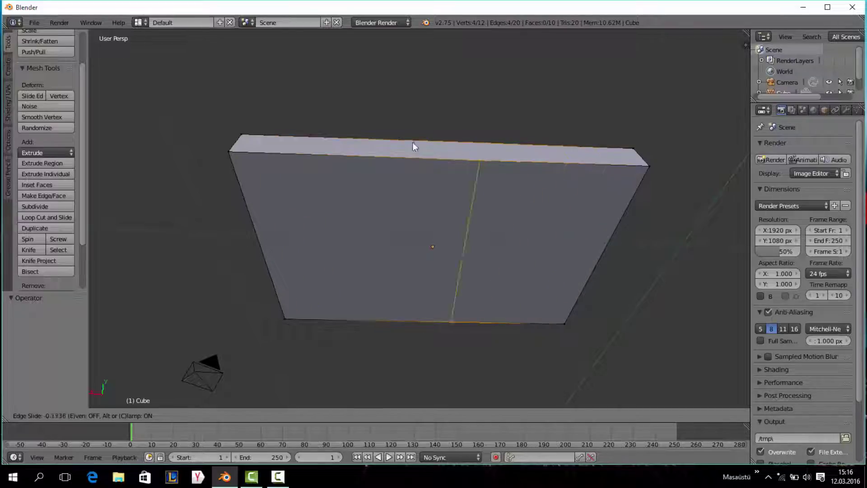
click(240, 155)
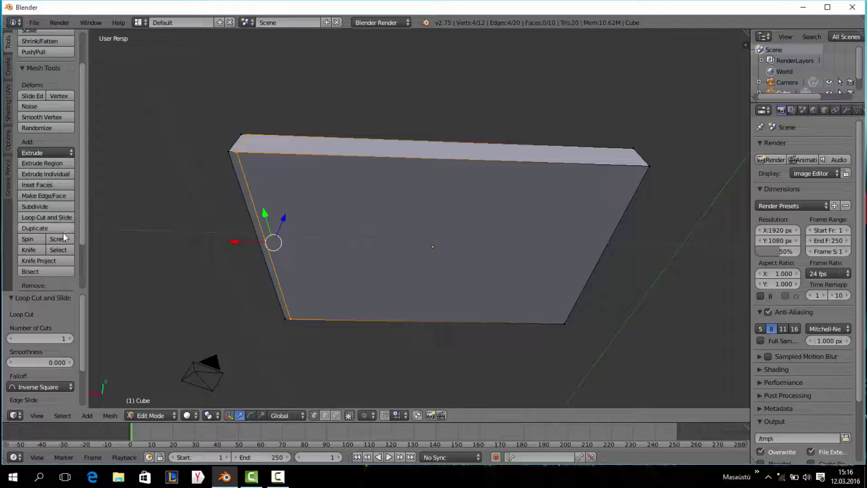
click(58, 219)
click(429, 171)
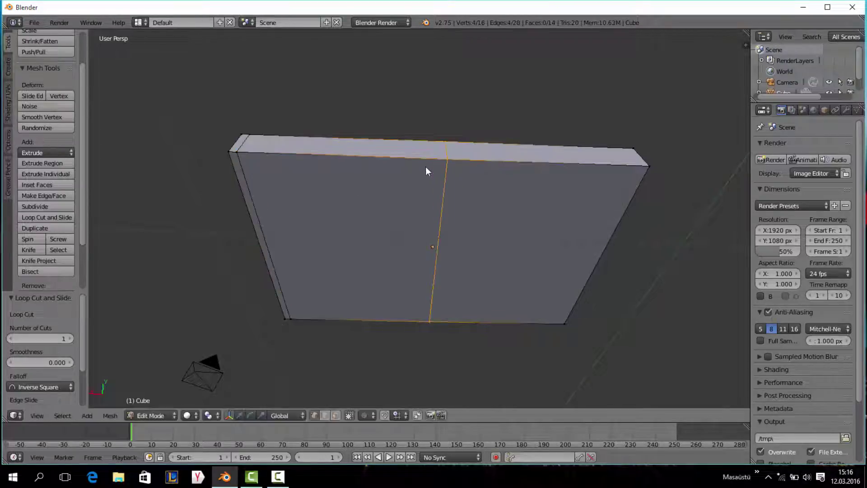
click(243, 179)
mouse_move(343, 186)
middle_down()
mouse_move(465, 172)
mouse_move(431, 180)
middle_up()
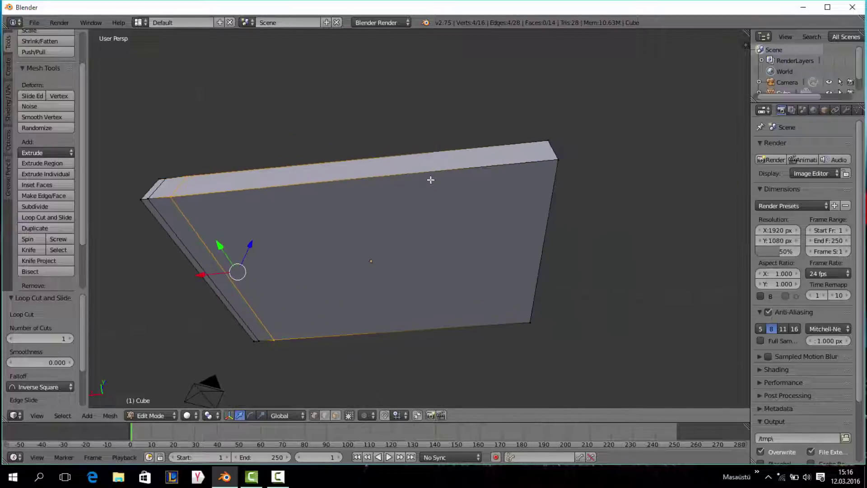
- Add two vertical loop cuts slid close to the slab's right edge
click(45, 218)
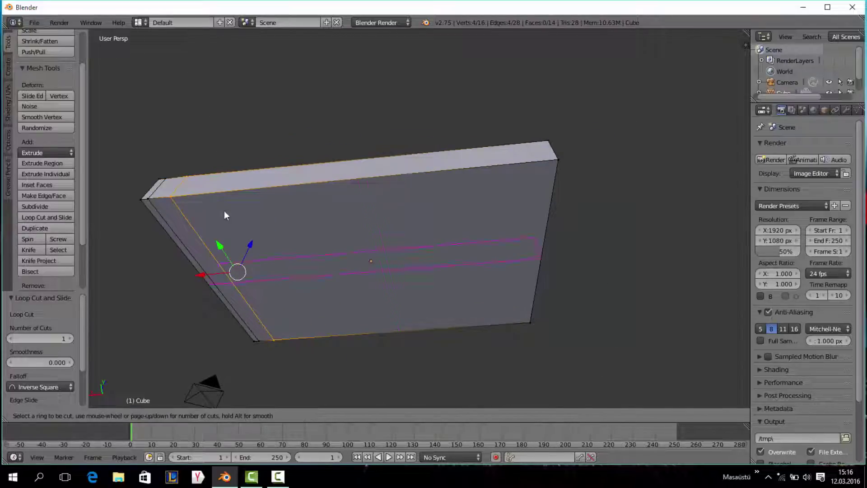
click(409, 183)
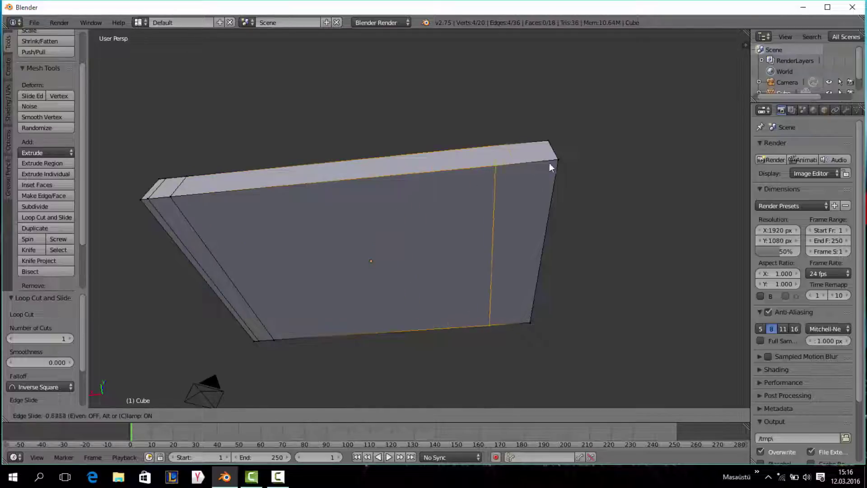
click(590, 148)
click(38, 217)
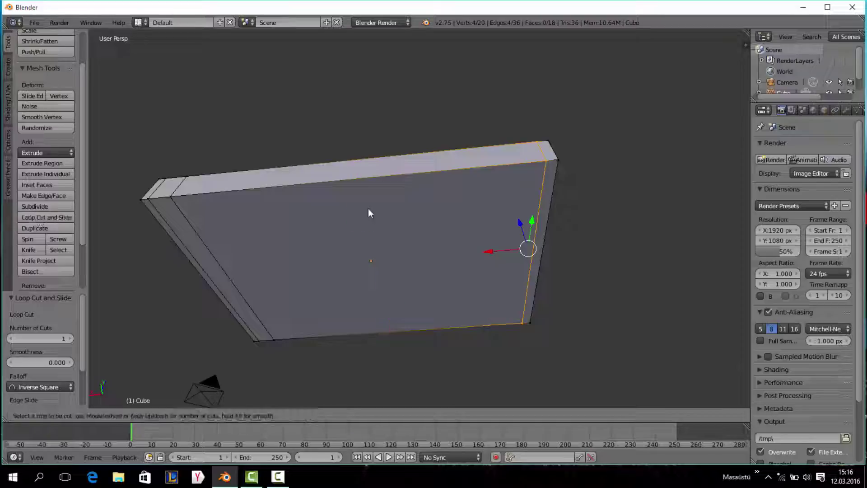
click(362, 192)
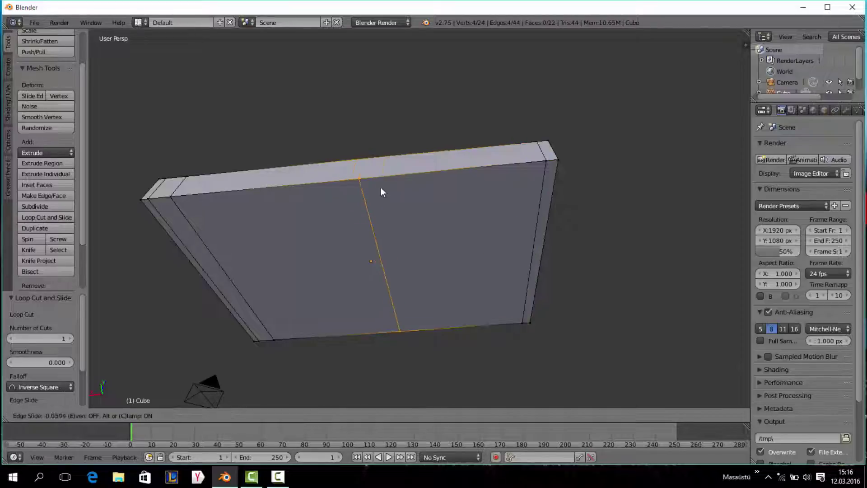
click(505, 153)
middle_drag(416, 186, 411, 144)
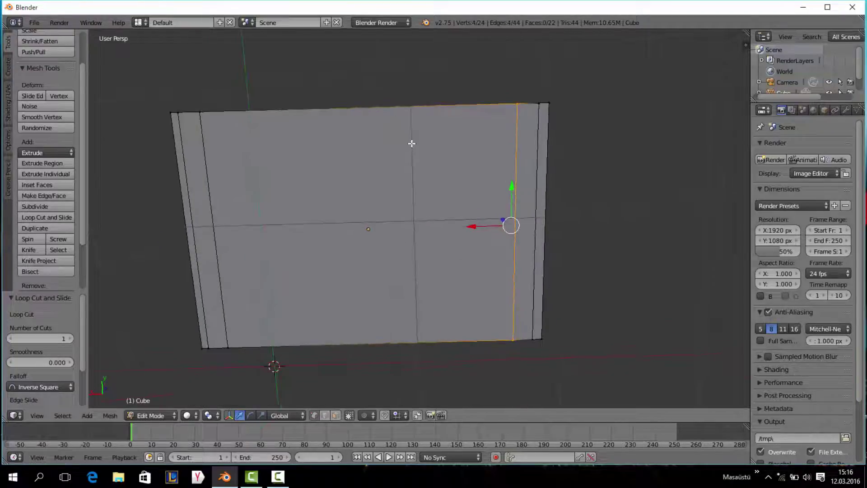
- Add two horizontal loop cuts slid close to the slab's top edge
click(46, 218)
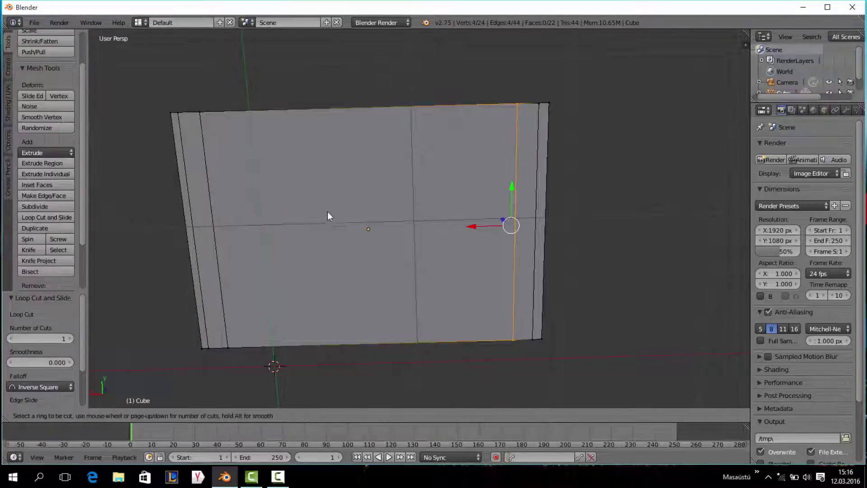
click(215, 231)
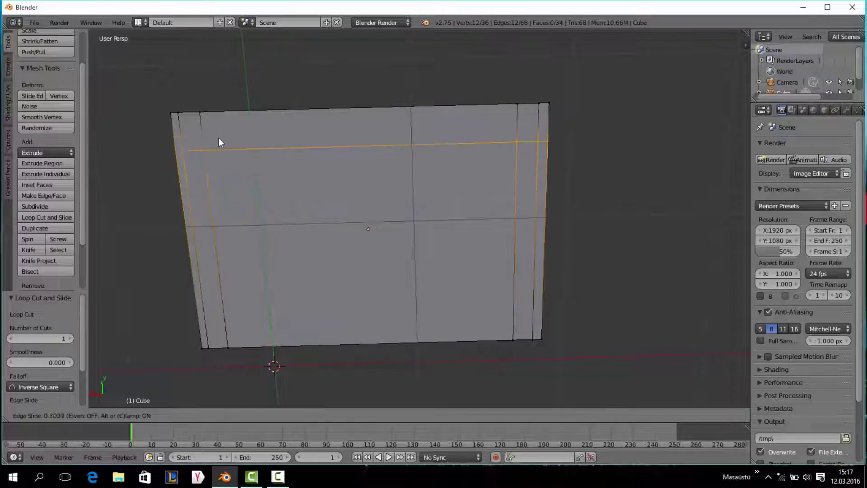
click(212, 120)
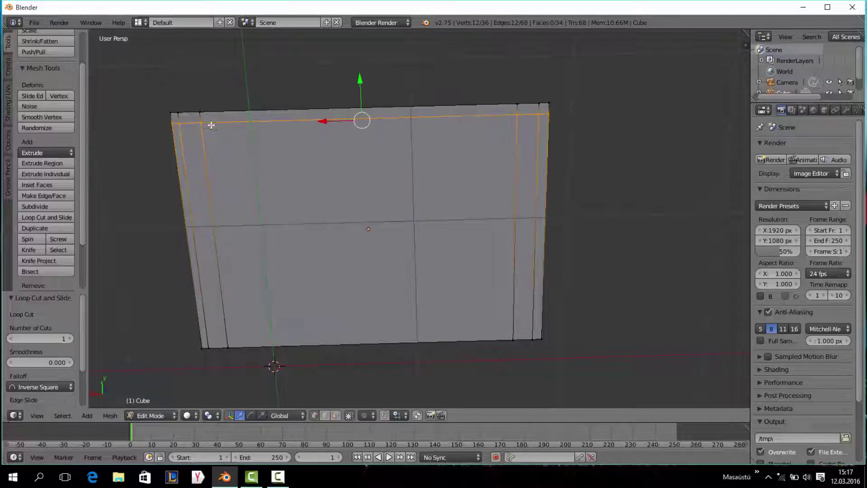
click(47, 218)
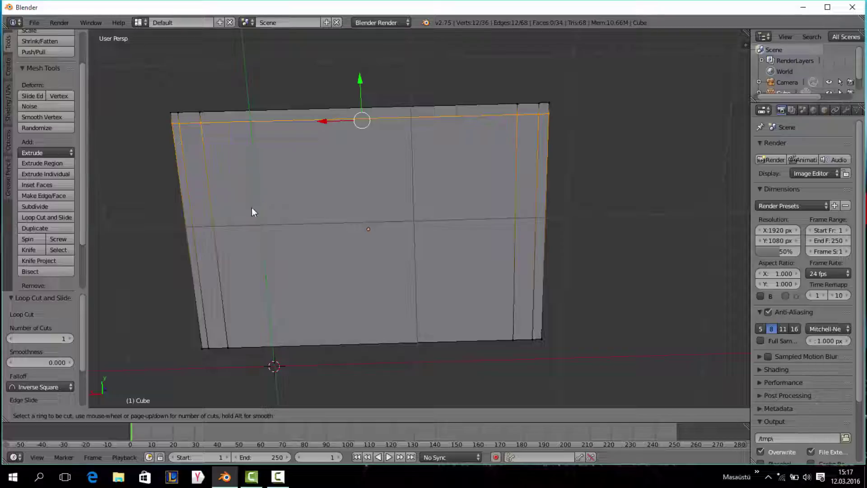
click(217, 236)
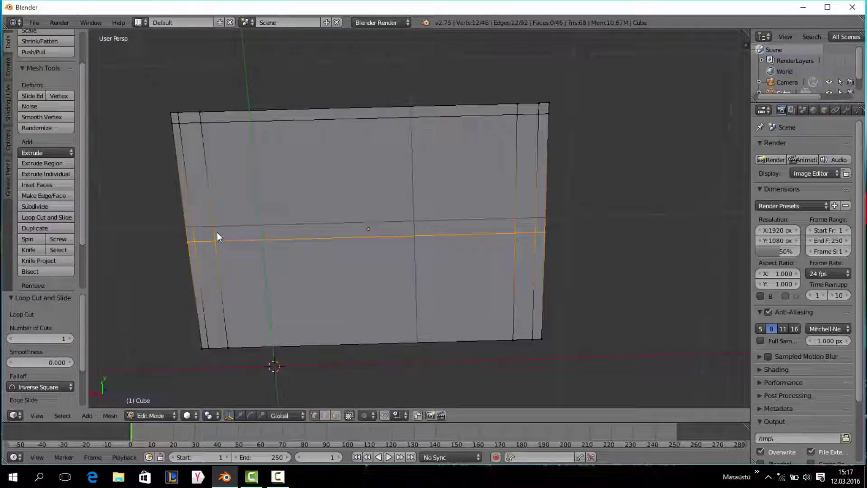
click(203, 146)
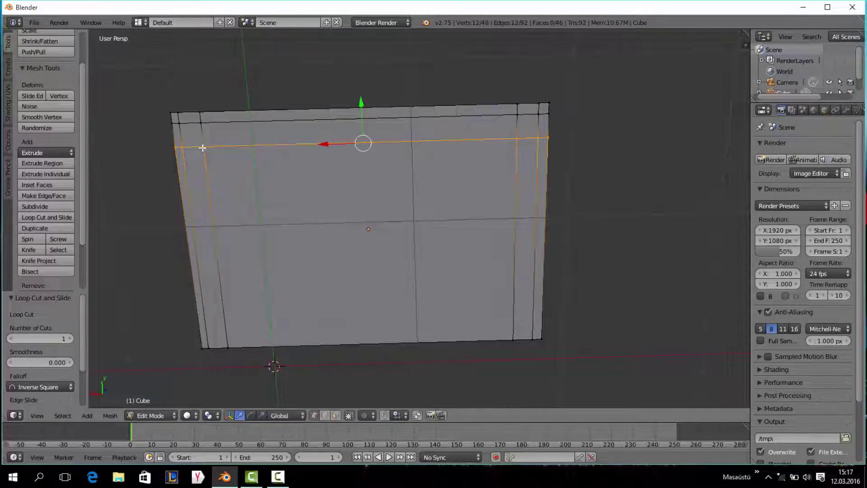
- Add two horizontal loop cuts slid close to the slab's bottom edge
click(46, 218)
click(231, 247)
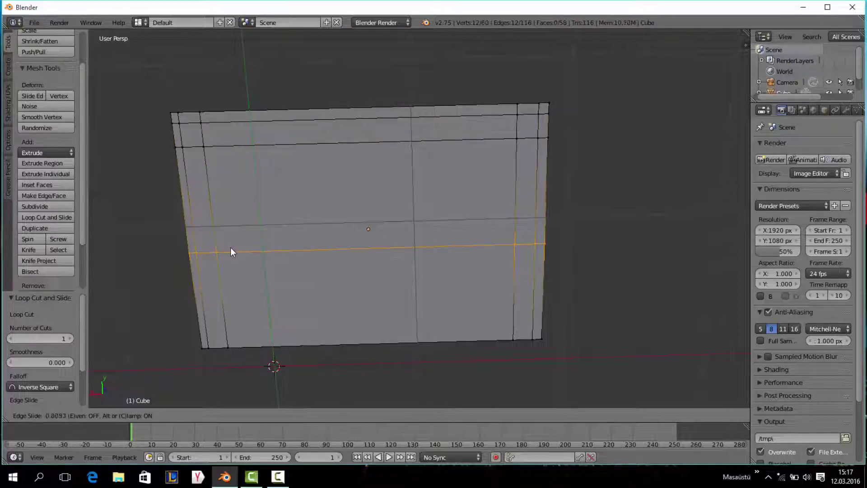
click(252, 336)
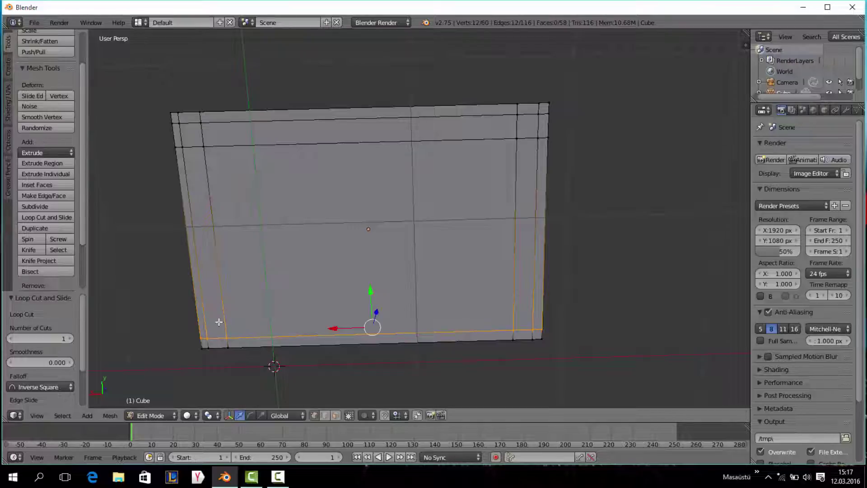
click(42, 219)
click(235, 255)
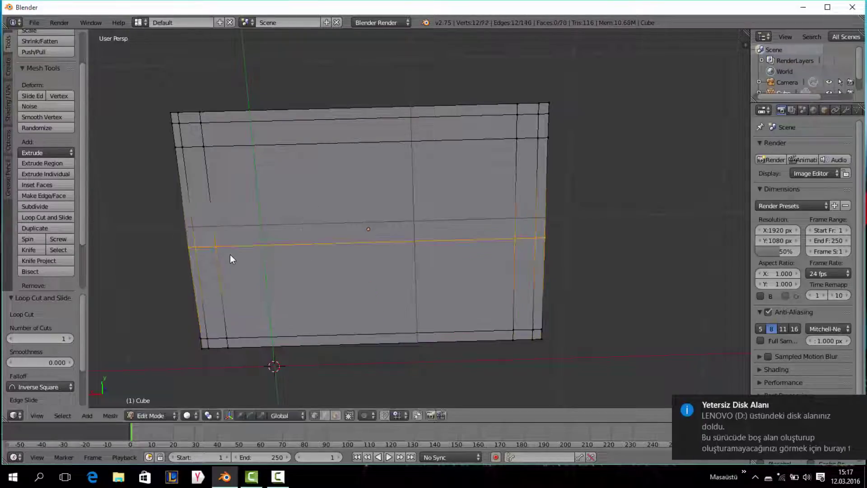
click(251, 325)
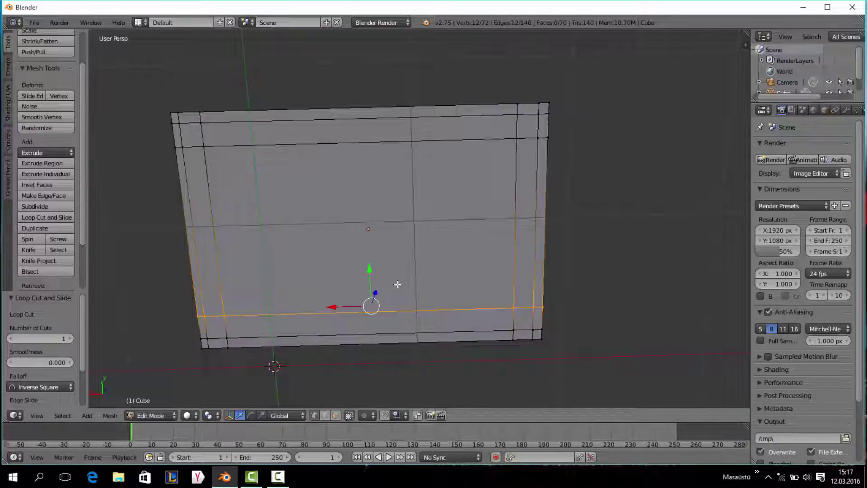
- Select the slab's four corner faces and extrude them downward as legs
click(336, 414)
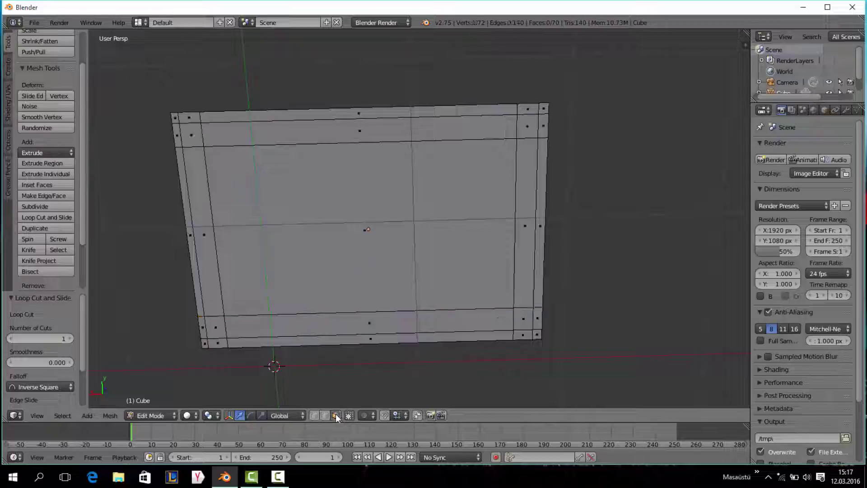
right_click(523, 313)
shift+right_click(532, 131)
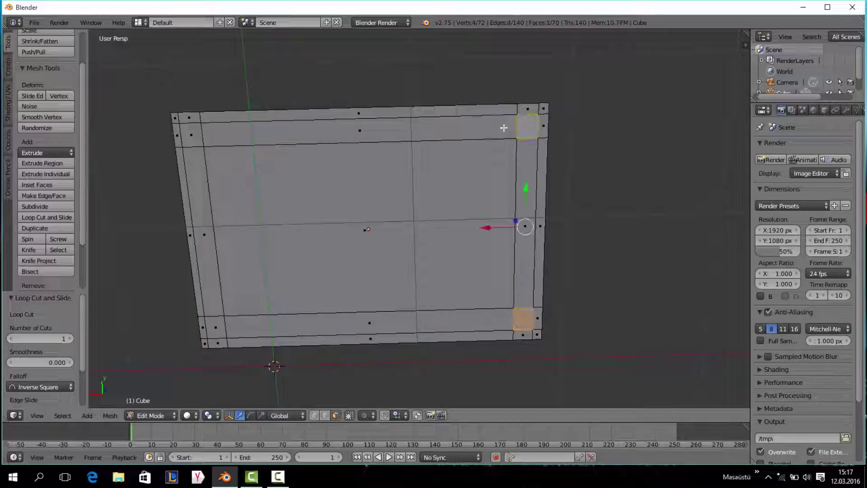
shift+right_click(195, 140)
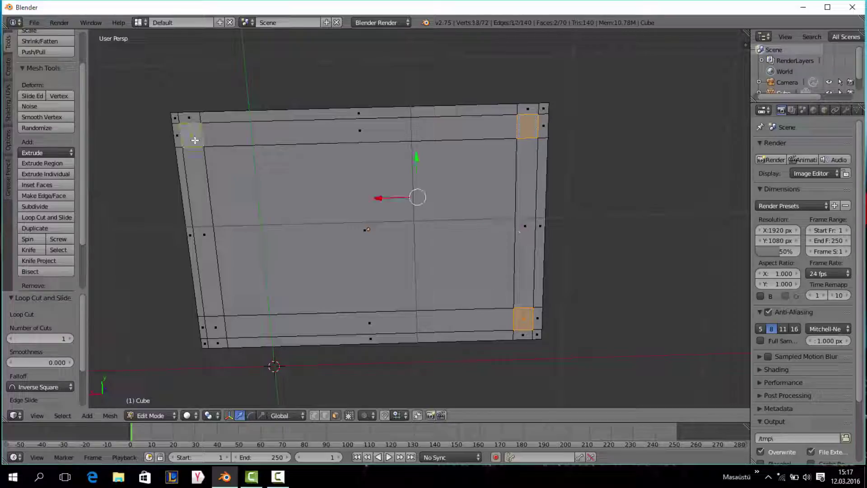
shift+right_click(217, 329)
mouse_move(347, 208)
middle_down()
mouse_move(377, 282)
mouse_move(349, 216)
mouse_move(363, 223)
middle_up()
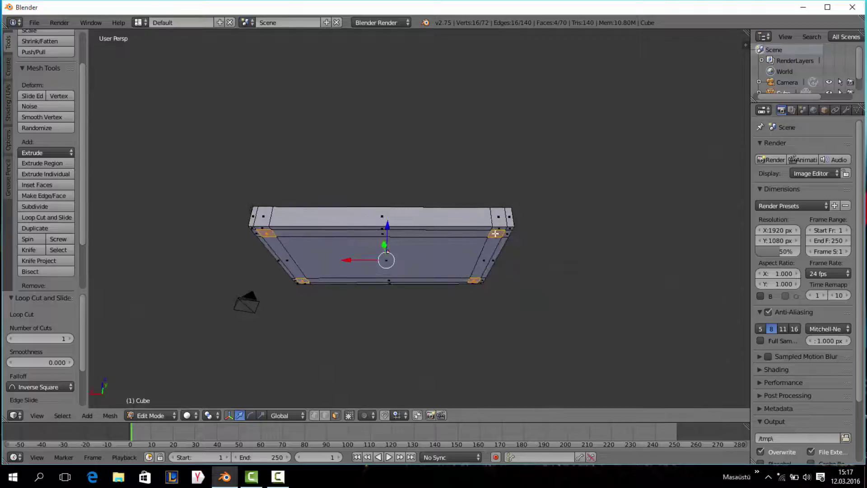
mouse_move(490, 268)
middle_down()
mouse_move(481, 266)
mouse_move(493, 265)
middle_up()
key(e)
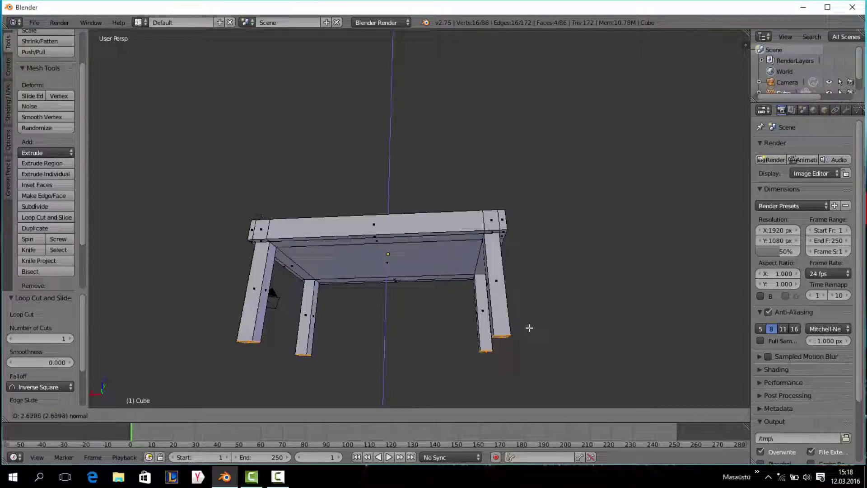
- Fix the leg extrusion at 2.505 units long
click(527, 322)
mouse_move(527, 320)
middle_down()
mouse_move(432, 342)
mouse_move(293, 312)
mouse_move(202, 329)
middle_up()
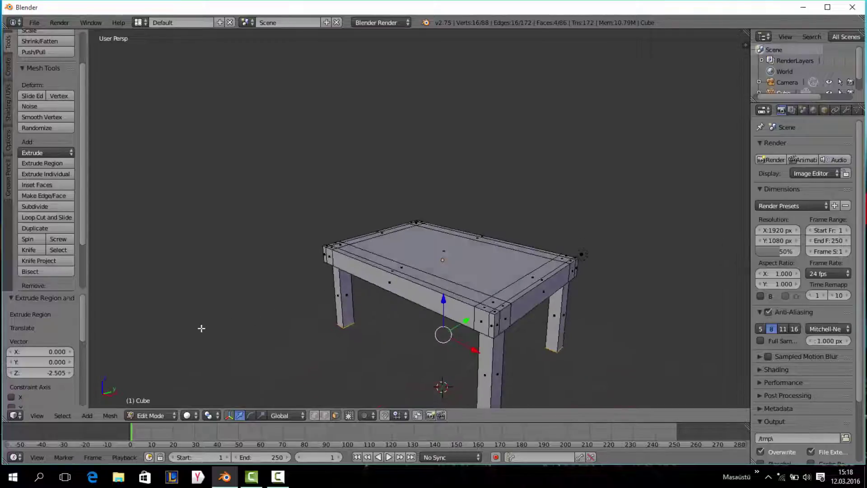
mouse_move(424, 273)
middle_down()
mouse_move(379, 274)
mouse_move(482, 276)
mouse_move(533, 258)
middle_up()
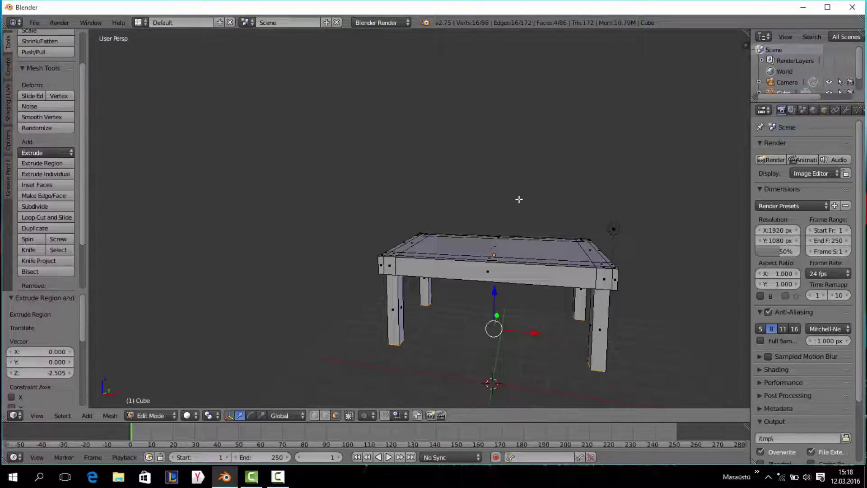
mouse_move(519, 200)
middle_down()
mouse_move(470, 242)
mouse_move(440, 208)
mouse_move(515, 239)
mouse_move(507, 219)
mouse_move(549, 231)
mouse_move(512, 228)
mouse_move(535, 223)
middle_up()
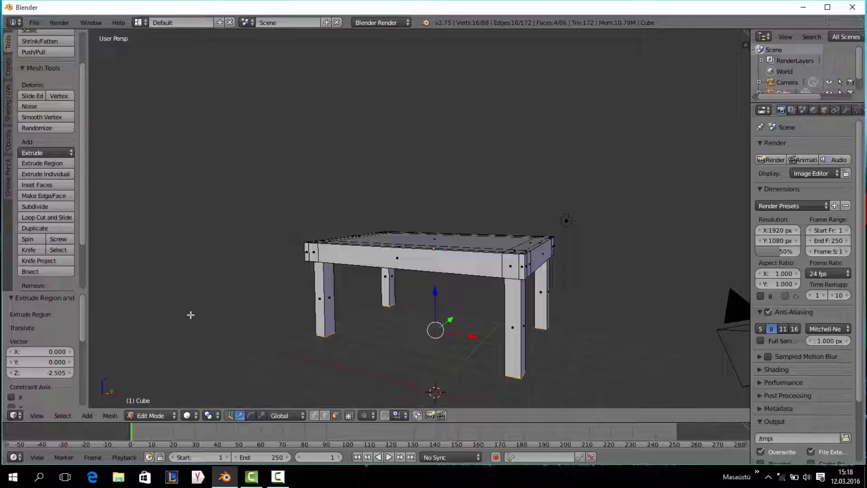
- In Object Mode apply Smooth then Flat shading, then return to Edit Mode
click(170, 416)
click(162, 397)
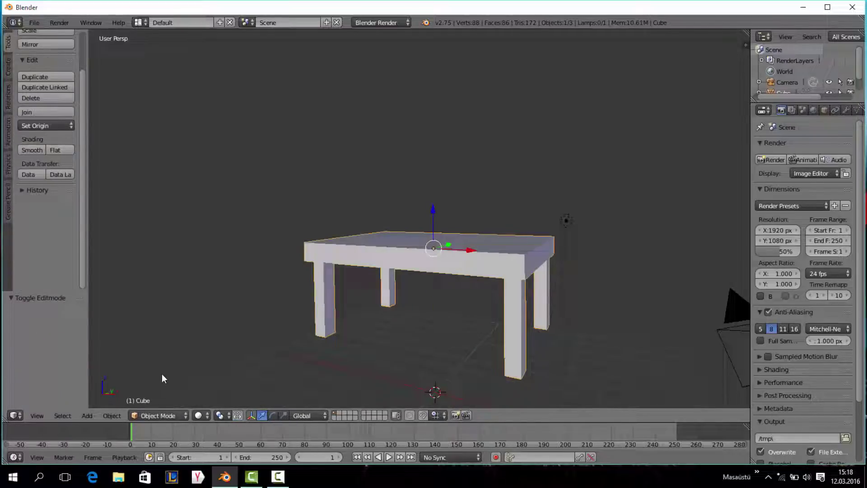
click(37, 151)
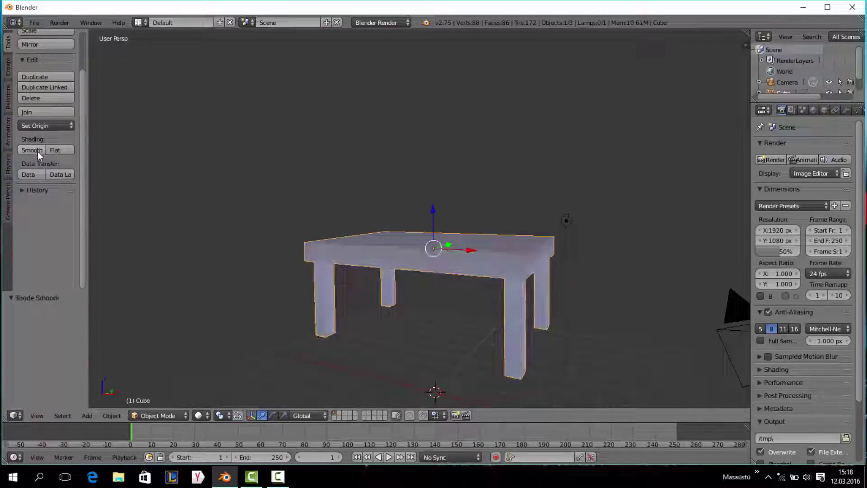
click(56, 150)
click(169, 417)
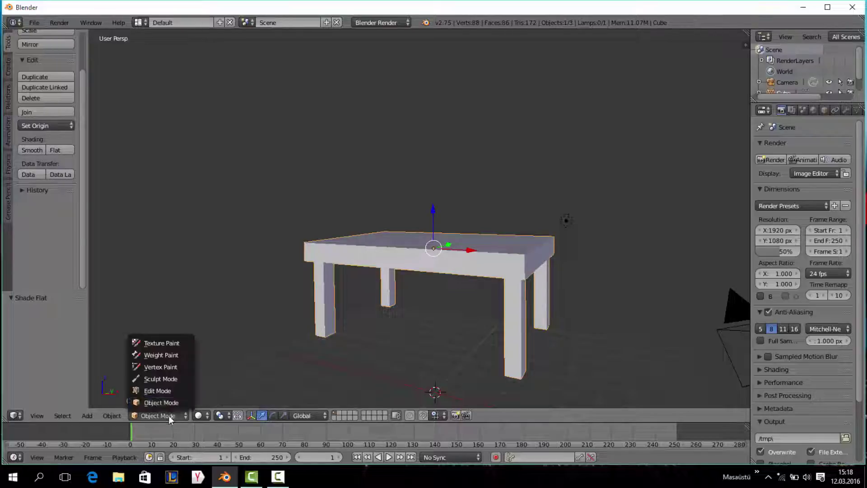
click(164, 392)
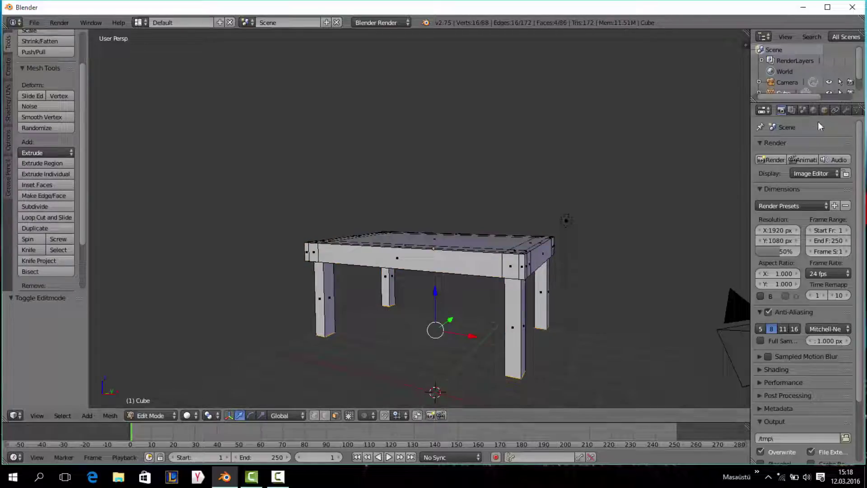
- Add a Subdivision Surface modifier with viewport level 3
click(847, 110)
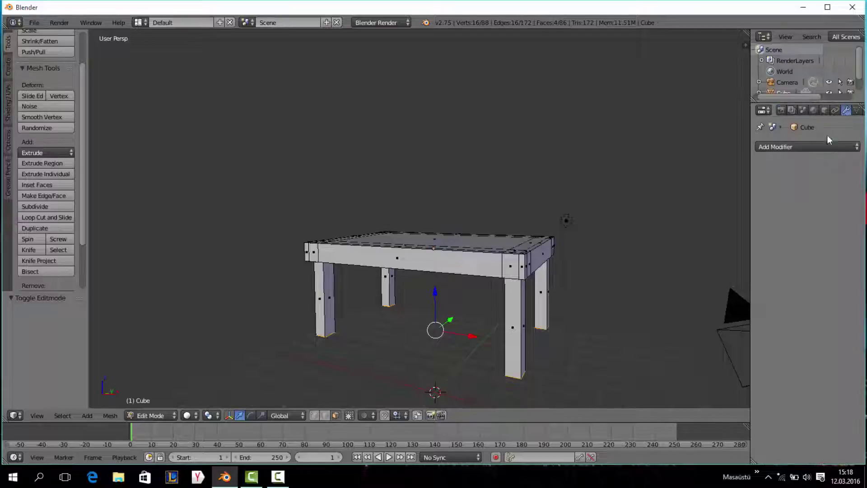
click(768, 148)
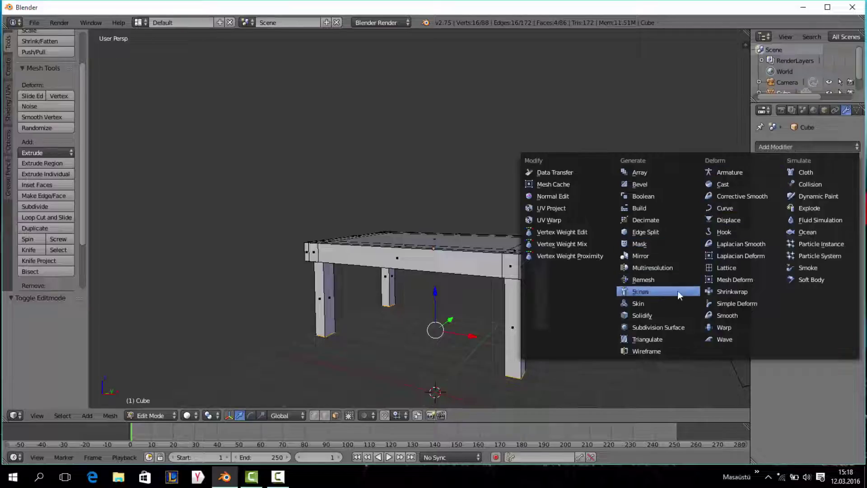
click(647, 327)
mouse_move(570, 272)
middle_down()
mouse_move(571, 230)
mouse_move(581, 218)
middle_up()
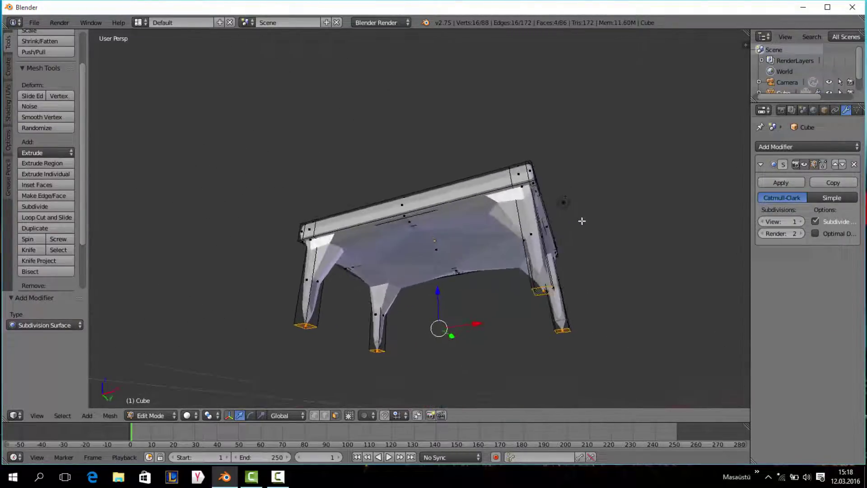
click(801, 221)
key(ctrl+3)
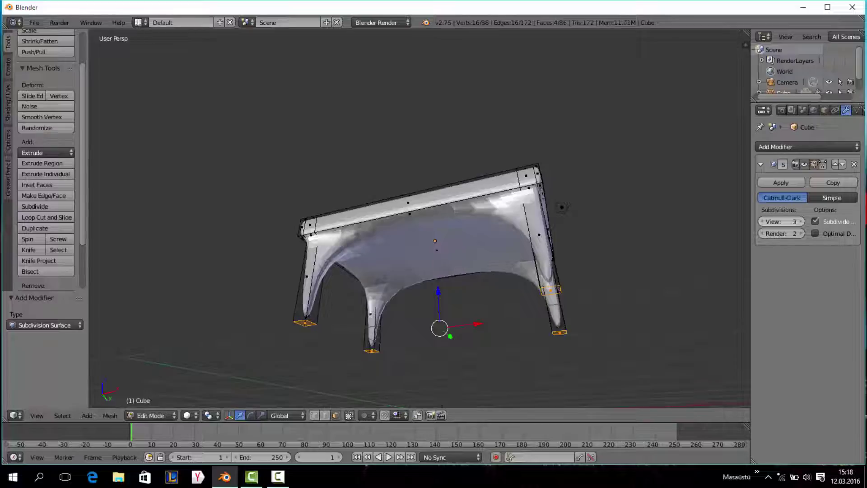
mouse_move(595, 181)
middle_down()
mouse_move(514, 221)
mouse_move(506, 246)
middle_up()
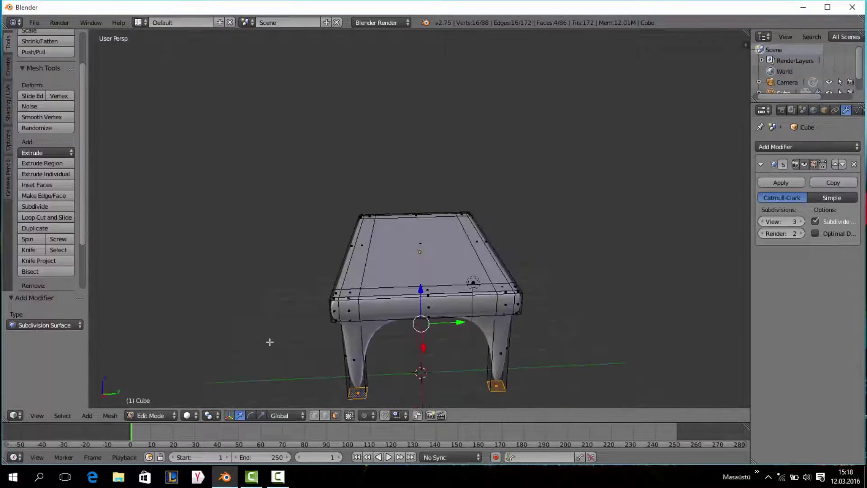
- Inspect the smoothed table in Object Mode, then go back to Edit Mode
click(168, 414)
click(166, 403)
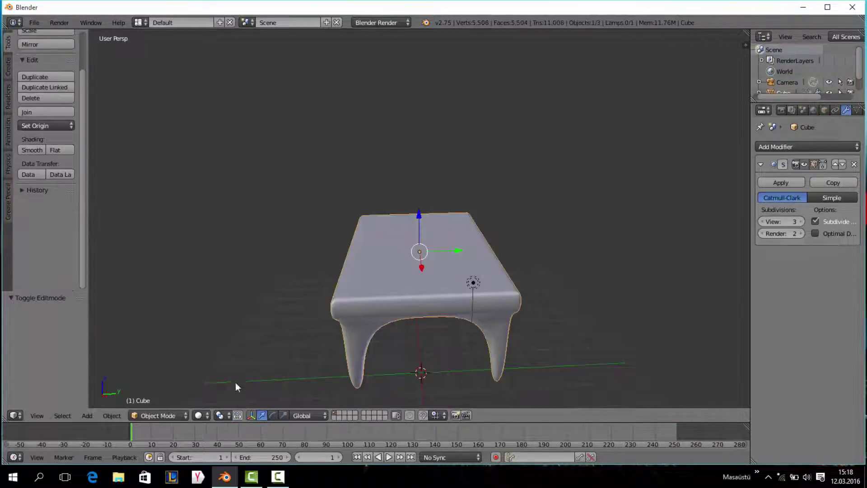
mouse_move(235, 382)
middle_down()
mouse_move(370, 327)
mouse_move(450, 268)
mouse_move(457, 242)
mouse_move(446, 208)
mouse_move(411, 214)
mouse_move(397, 246)
mouse_move(435, 334)
mouse_move(441, 284)
mouse_move(467, 234)
middle_up()
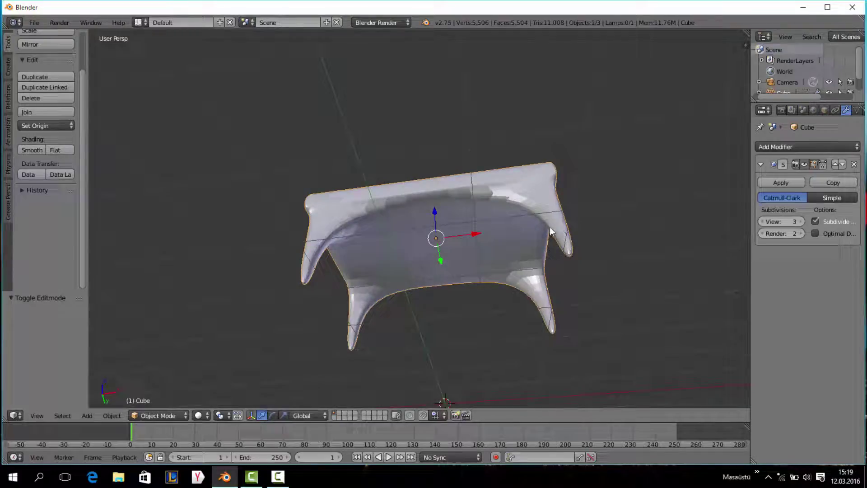
mouse_move(551, 232)
middle_down()
mouse_move(481, 306)
mouse_move(509, 208)
mouse_move(509, 235)
mouse_move(526, 209)
mouse_move(554, 200)
mouse_move(543, 226)
middle_up()
click(152, 417)
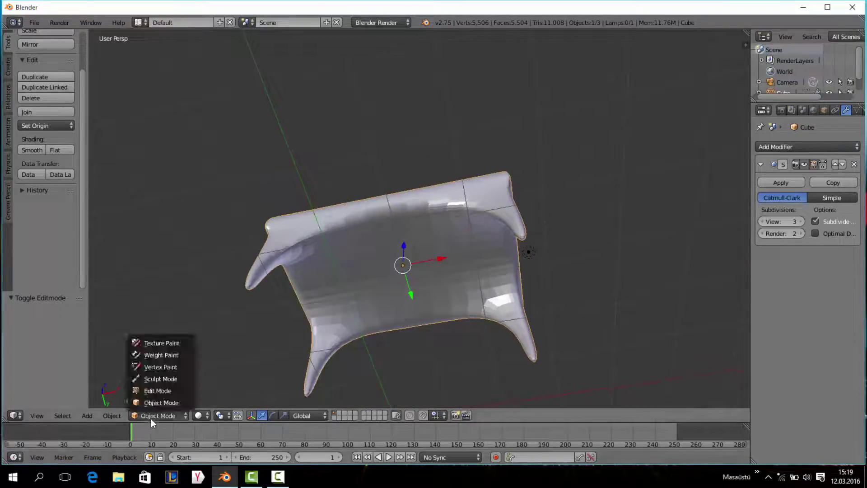
click(162, 391)
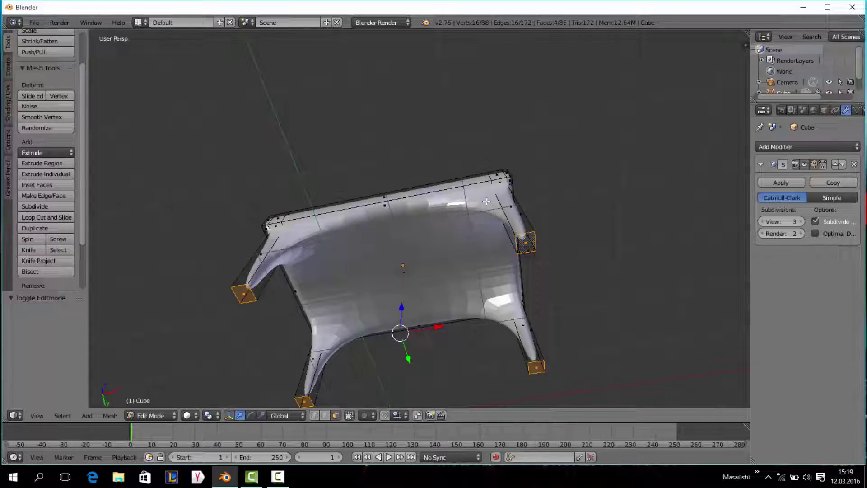
- Add two loop cuts across the table top, slid near its opposite ends
click(49, 217)
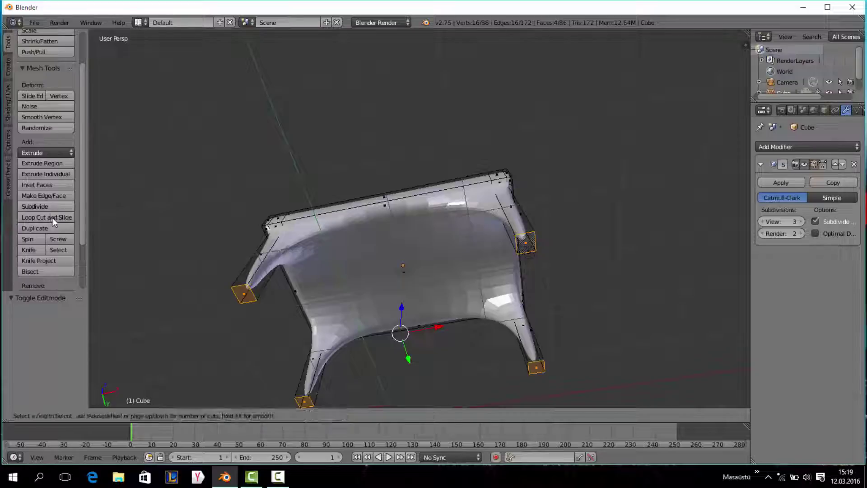
click(379, 222)
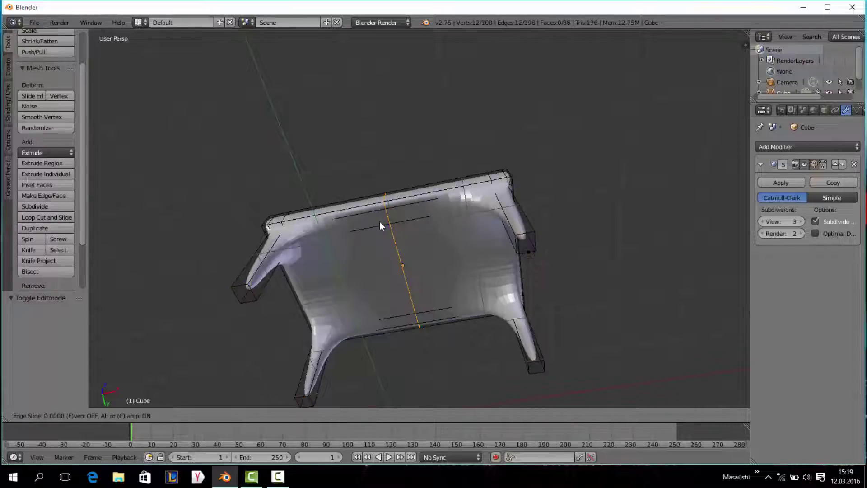
click(466, 194)
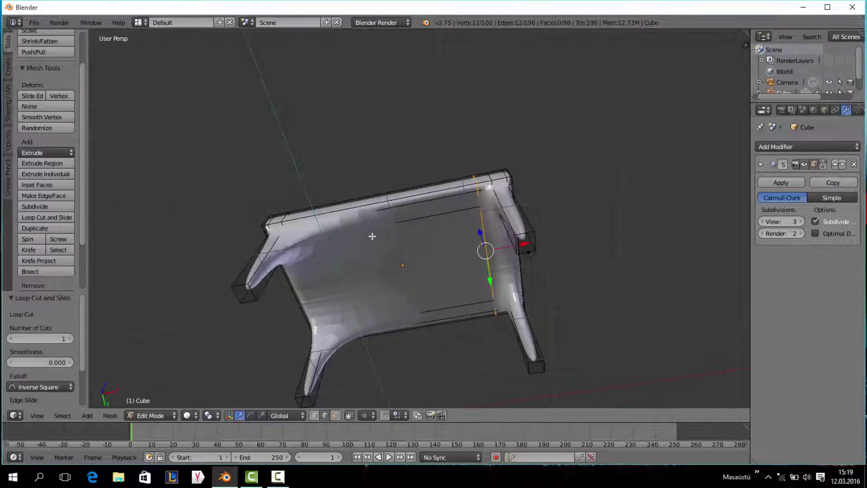
click(36, 217)
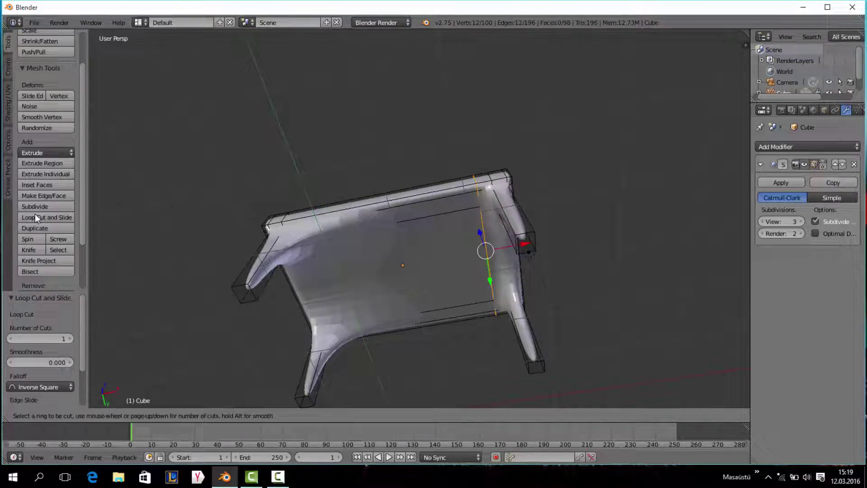
click(377, 214)
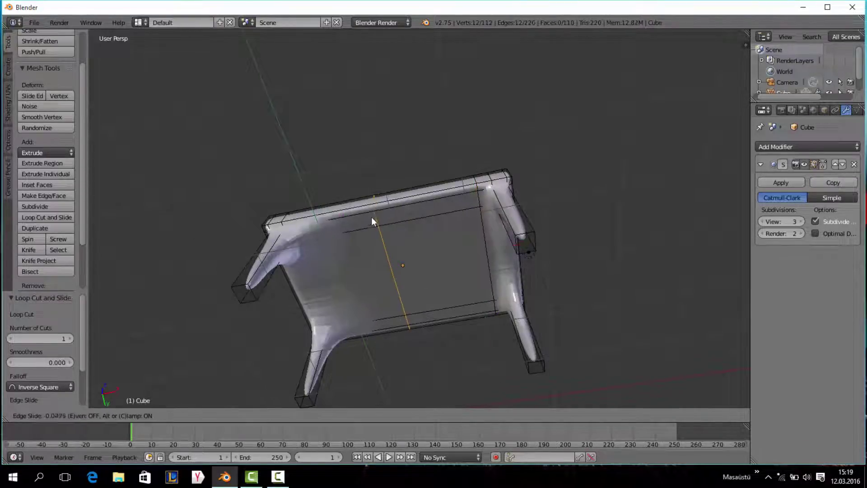
click(298, 235)
middle_drag(396, 265, 403, 227)
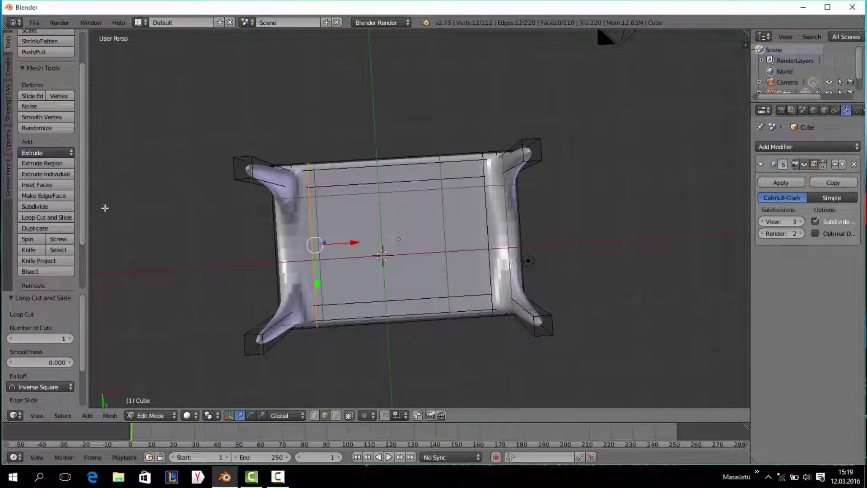
- Add two lengthwise loop cuts near the top's long edges
click(62, 222)
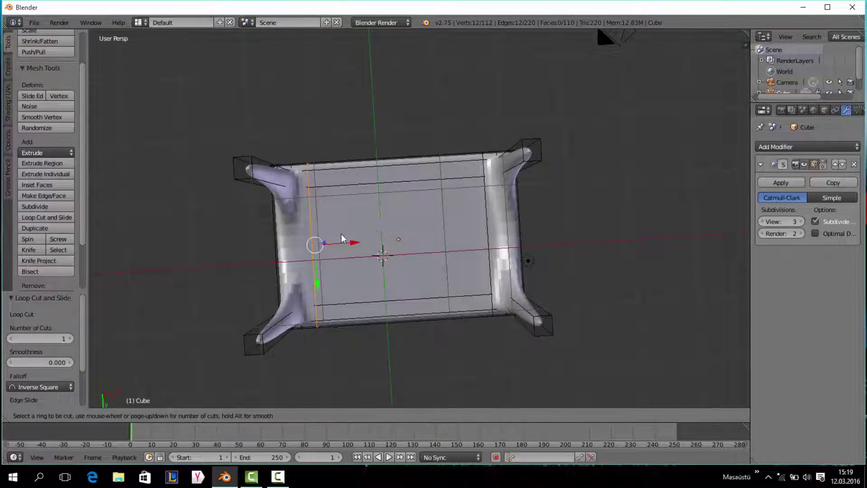
click(323, 243)
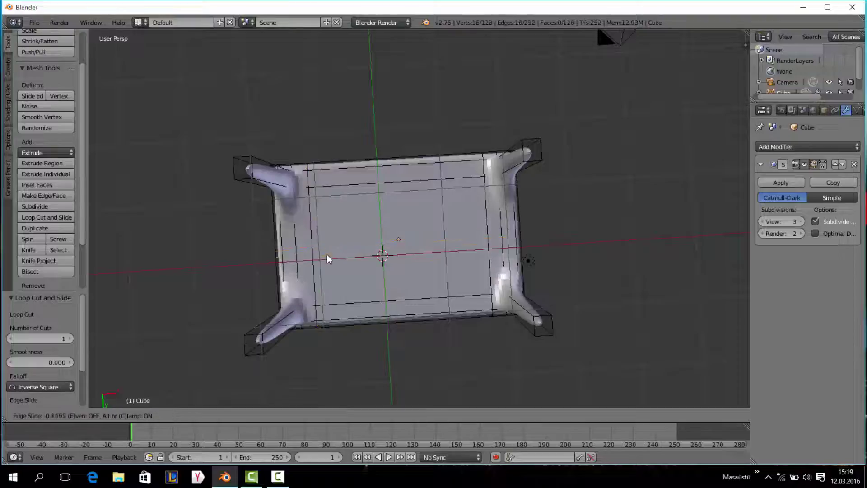
click(319, 286)
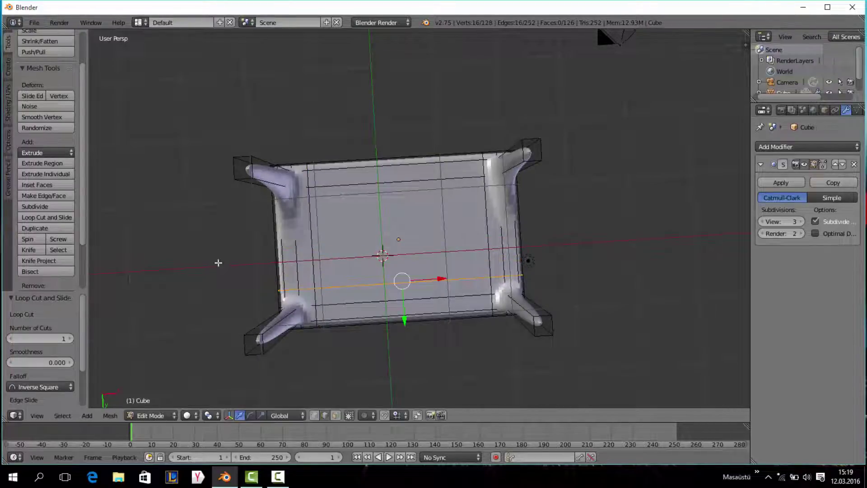
click(70, 219)
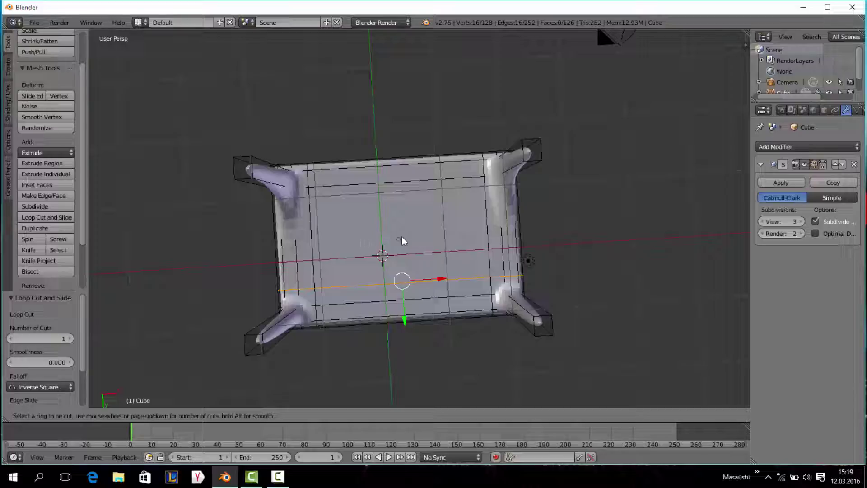
click(495, 219)
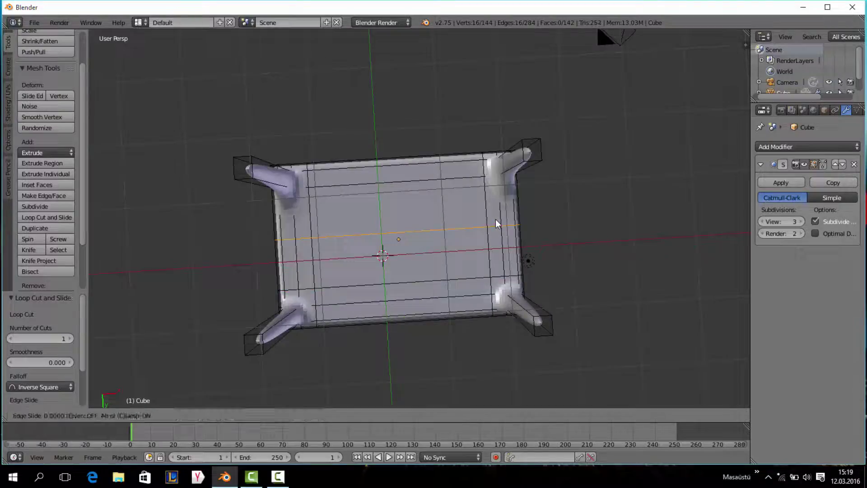
click(509, 185)
mouse_move(526, 194)
middle_down()
mouse_move(486, 275)
mouse_move(434, 272)
middle_up()
- Add loop cuts on two legs, sliding one down to its leg's bottom
click(45, 218)
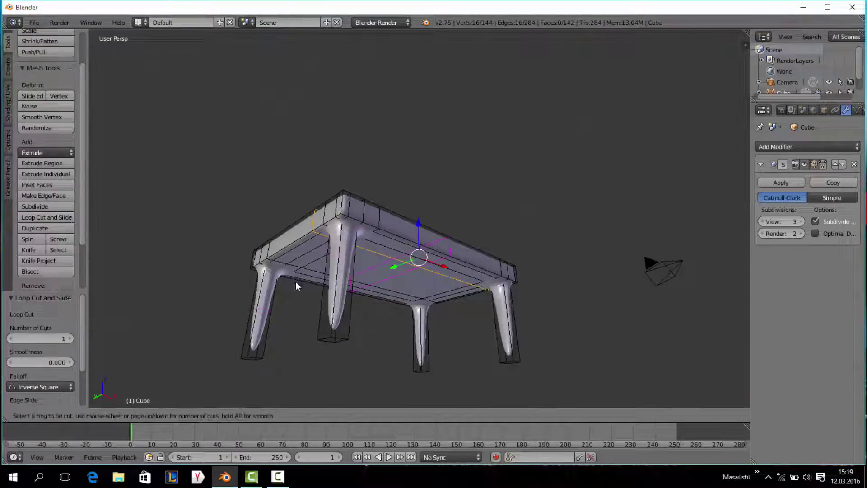
click(342, 289)
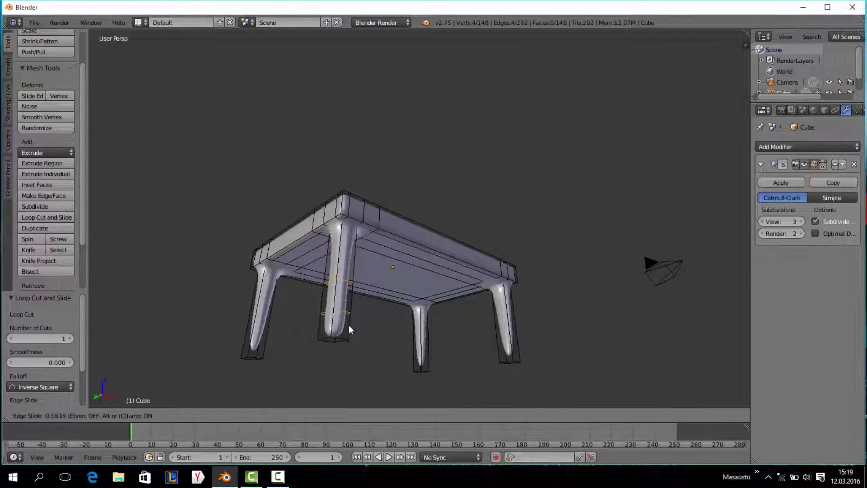
click(344, 355)
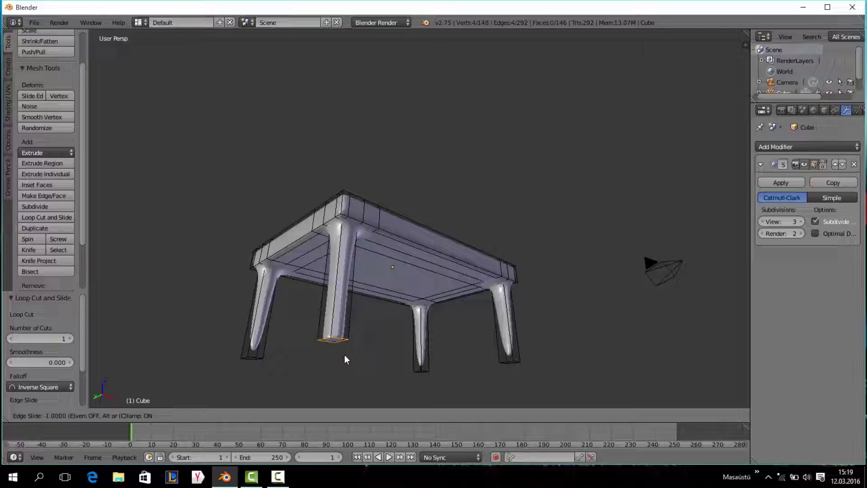
middle_drag(345, 354, 371, 331)
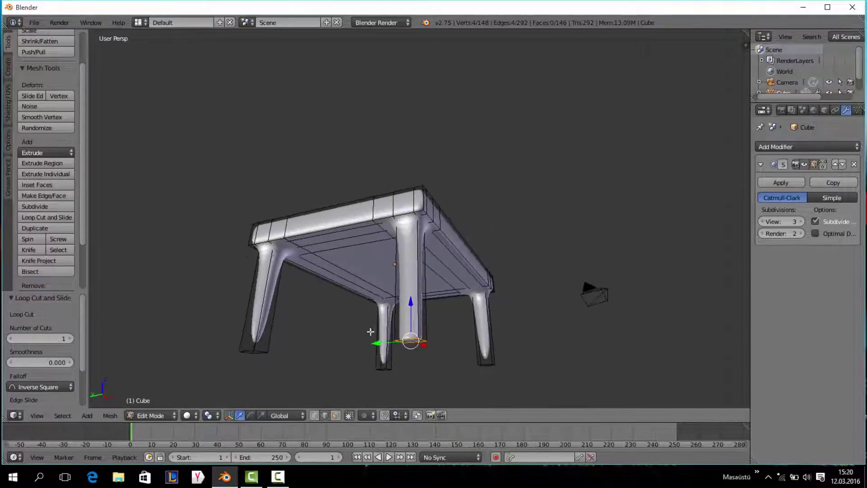
click(54, 218)
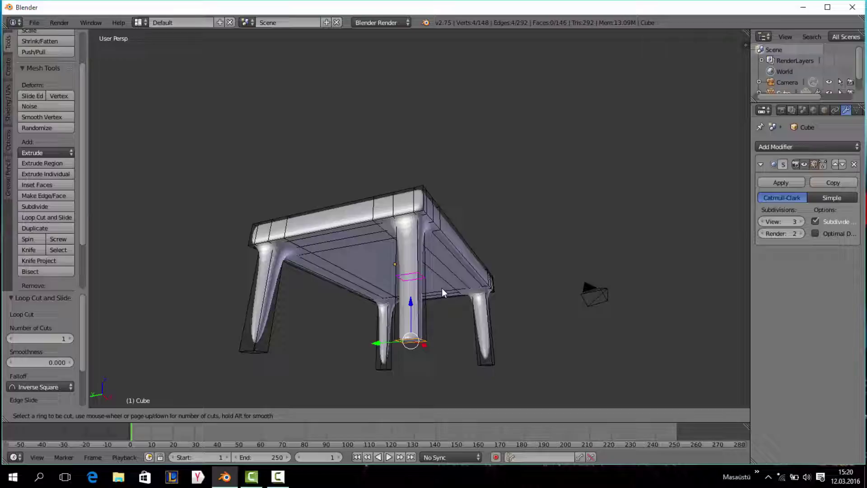
click(411, 266)
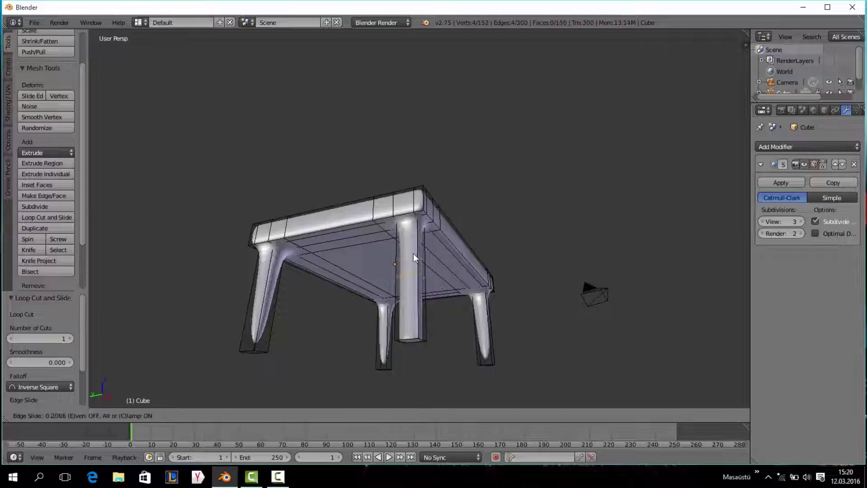
click(425, 206)
middle_drag(378, 242, 399, 241)
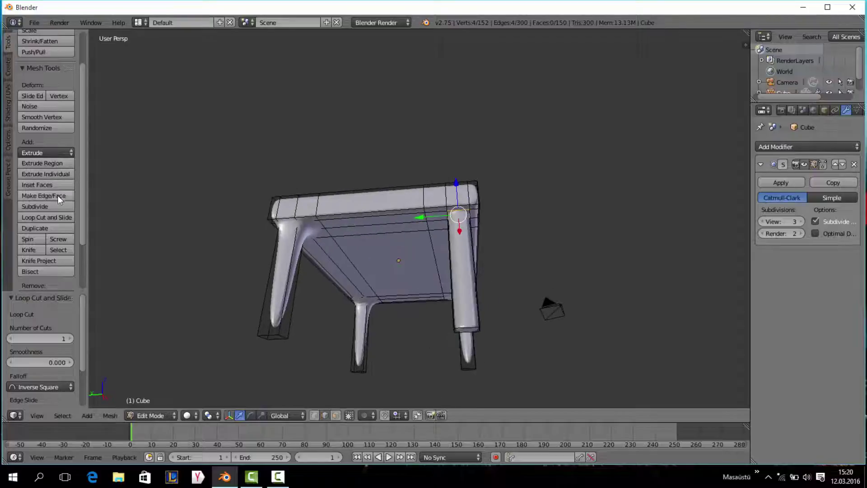
- Add loops near the bottom and top of the front-left leg
click(53, 214)
click(270, 281)
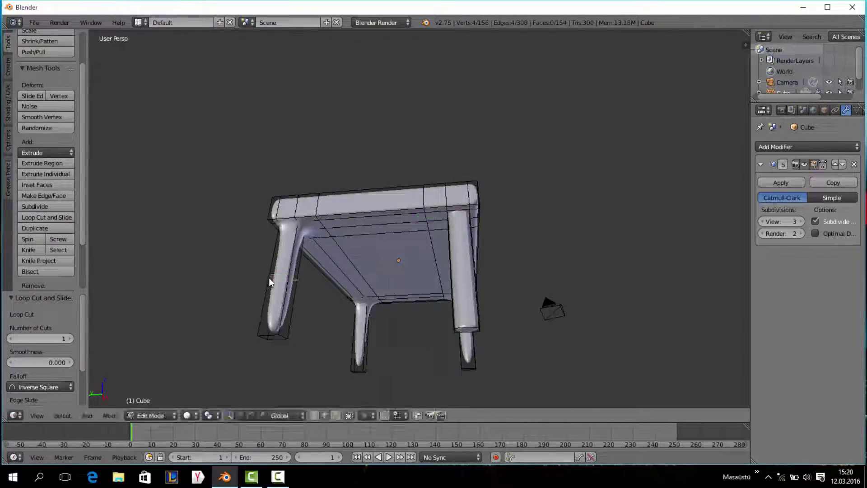
click(268, 340)
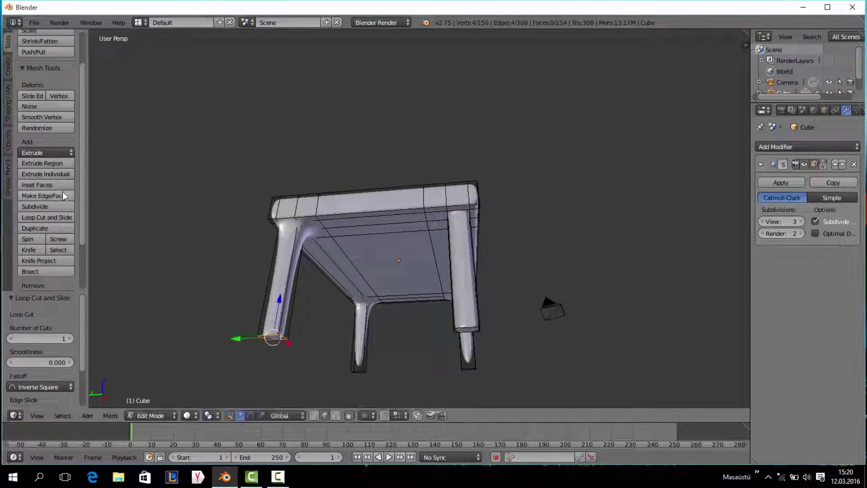
click(56, 217)
click(285, 254)
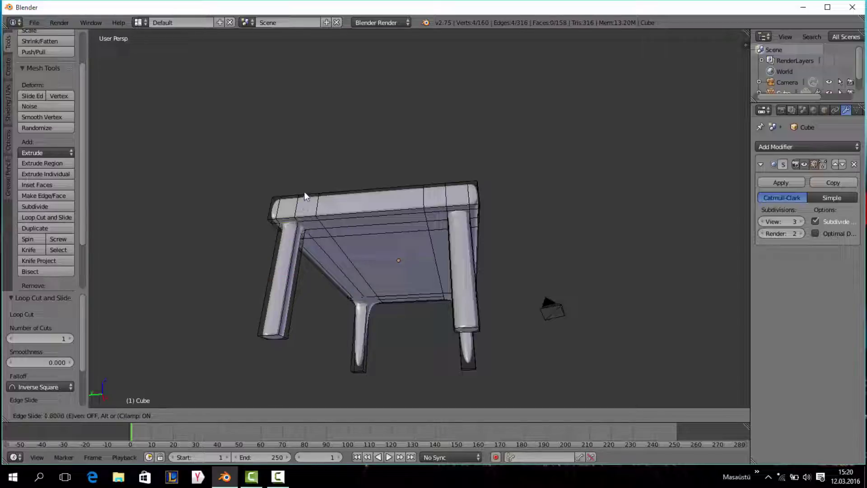
click(304, 192)
middle_drag(305, 192, 451, 203)
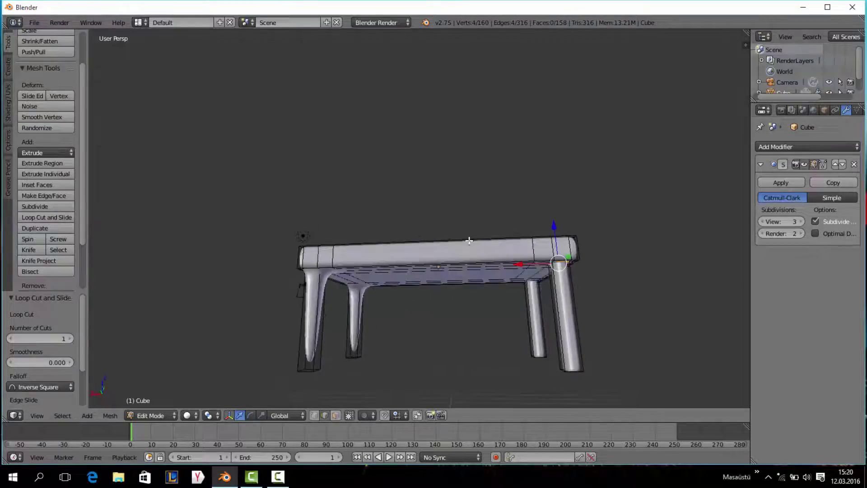
- Add two more leg loops, one near the top and one lower down
click(65, 220)
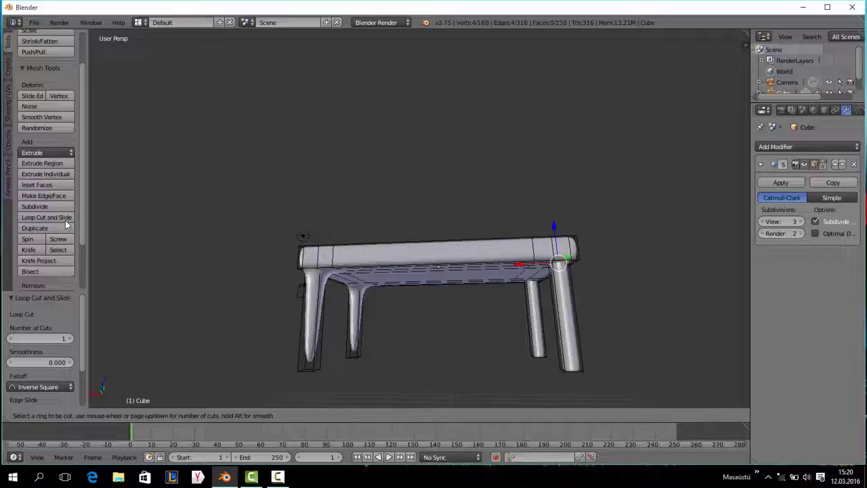
click(307, 311)
click(316, 241)
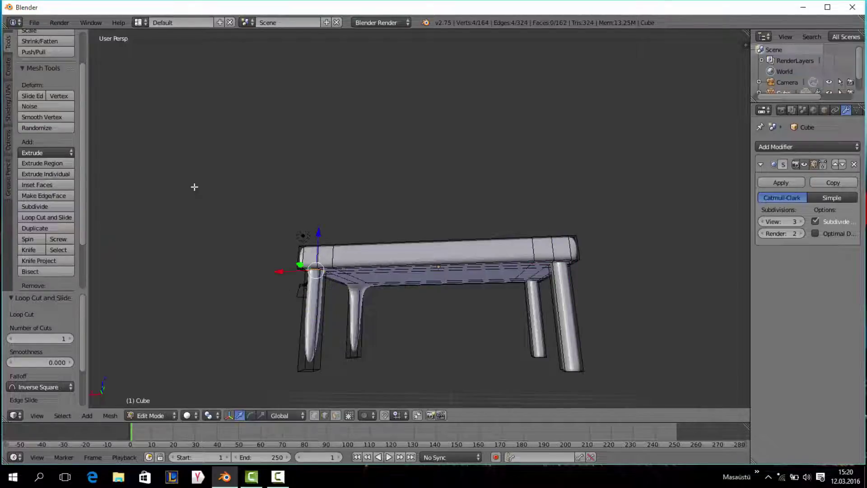
click(60, 218)
click(323, 328)
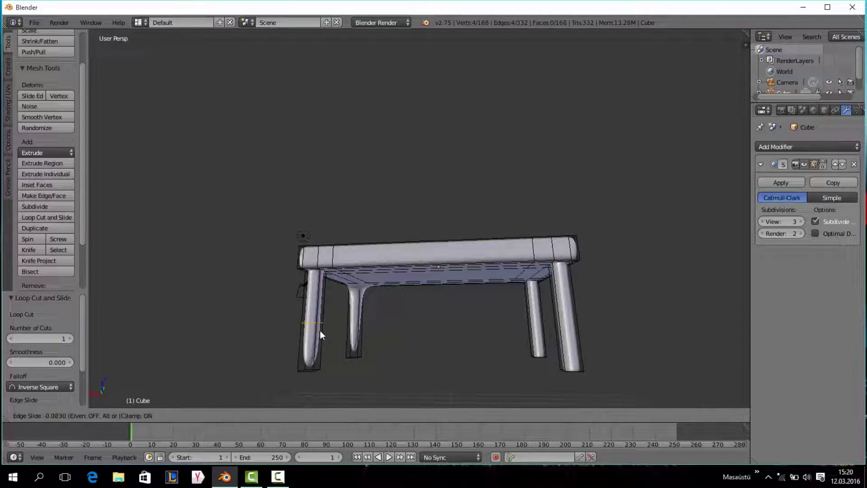
click(329, 378)
middle_drag(335, 324, 482, 333)
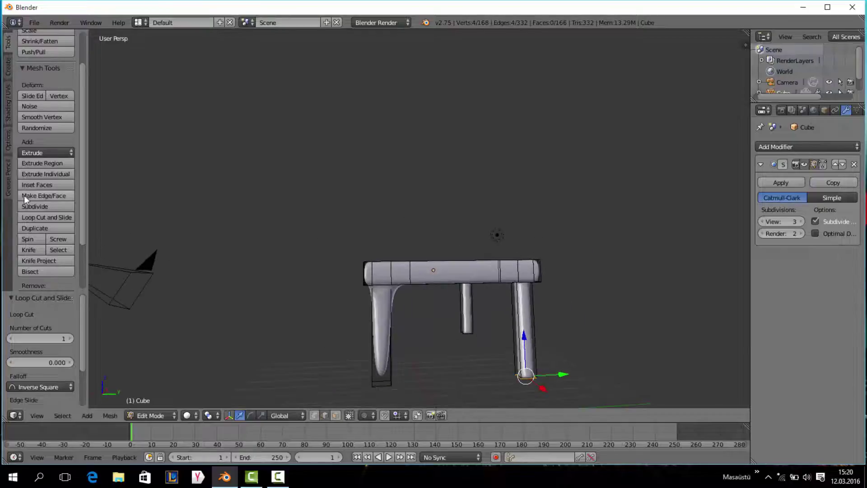
- Add loops near the bottom and top of the remaining leg
click(40, 217)
click(391, 343)
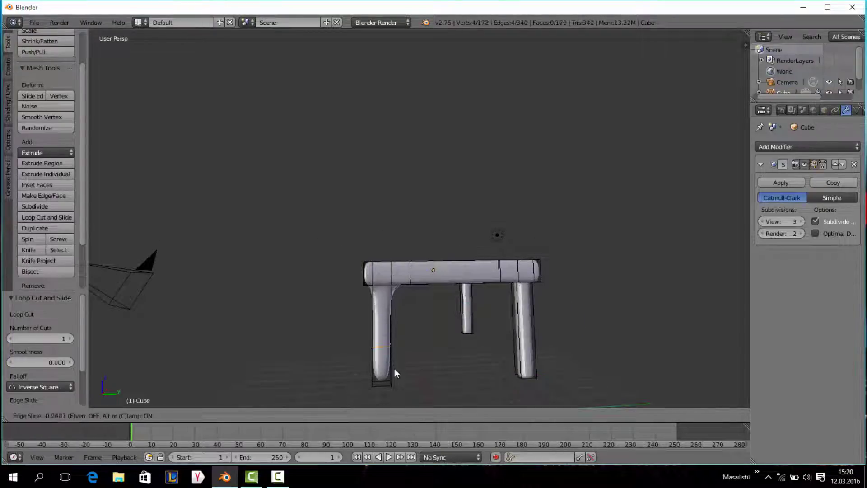
click(402, 399)
click(66, 219)
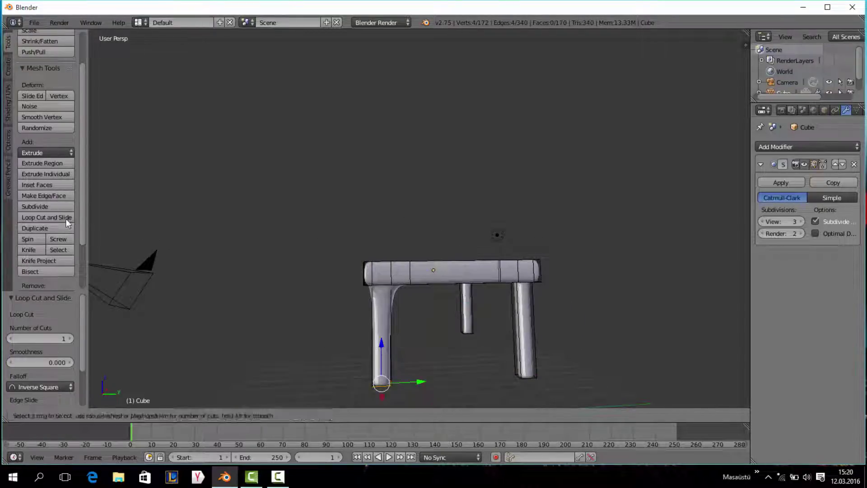
click(389, 332)
click(390, 284)
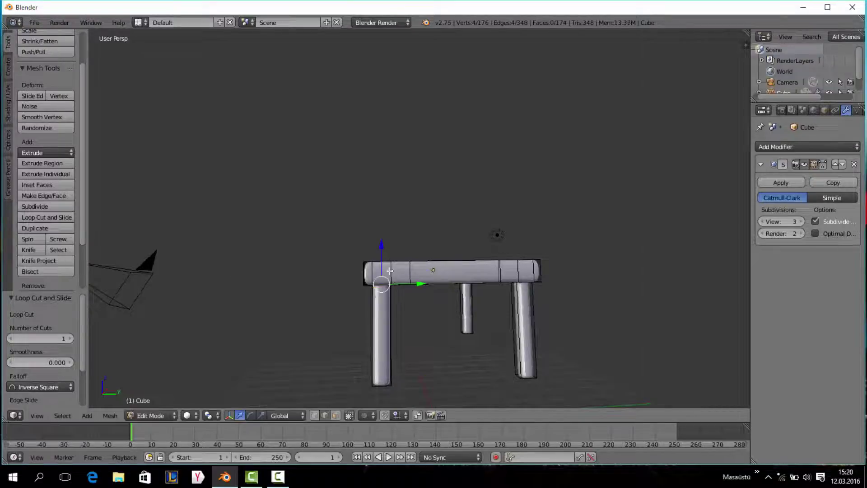
middle_drag(390, 284, 453, 312)
- Return the table to Object Mode and orbit to view it from underneath
click(168, 420)
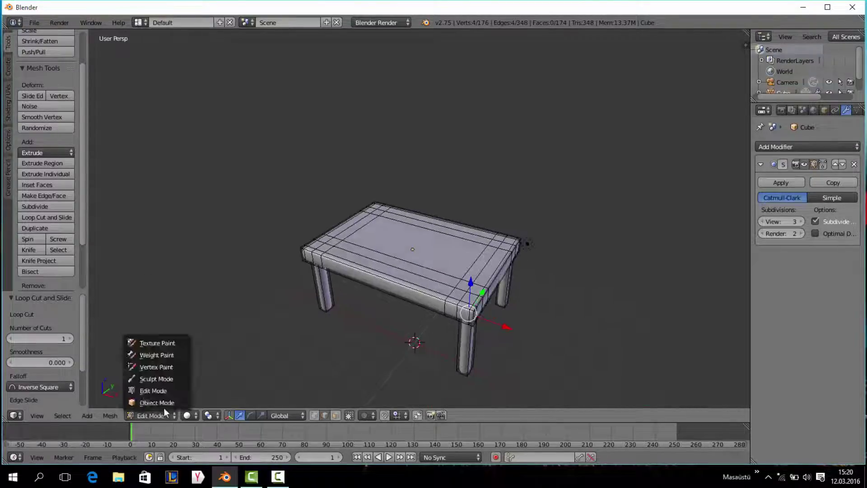
click(159, 398)
mouse_move(470, 216)
middle_down()
mouse_move(429, 167)
mouse_move(325, 107)
mouse_move(298, 108)
mouse_move(273, 84)
mouse_move(351, 189)
middle_up()
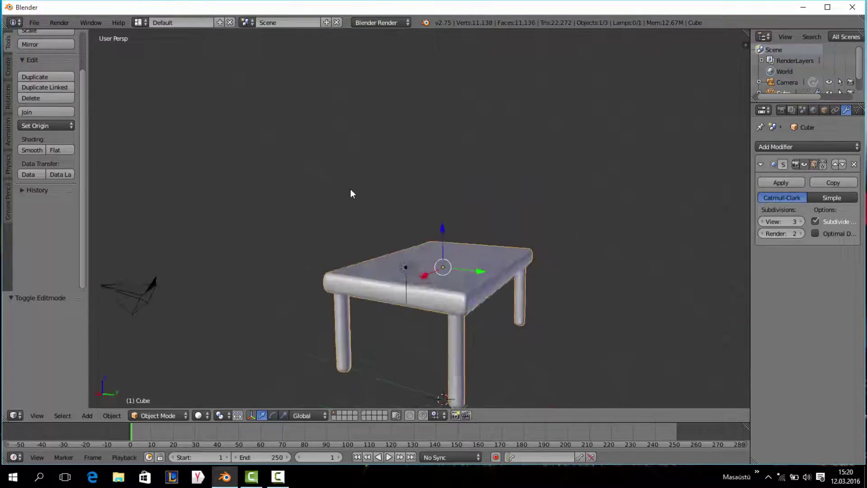
- Set the Subdivision Surface viewport level to 5 and inspect the smoothed table corner
click(763, 221)
click(763, 221)
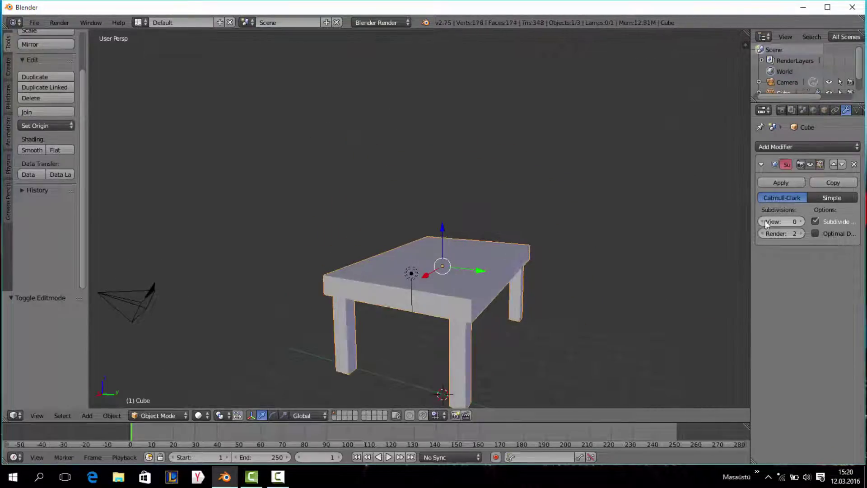
click(801, 219)
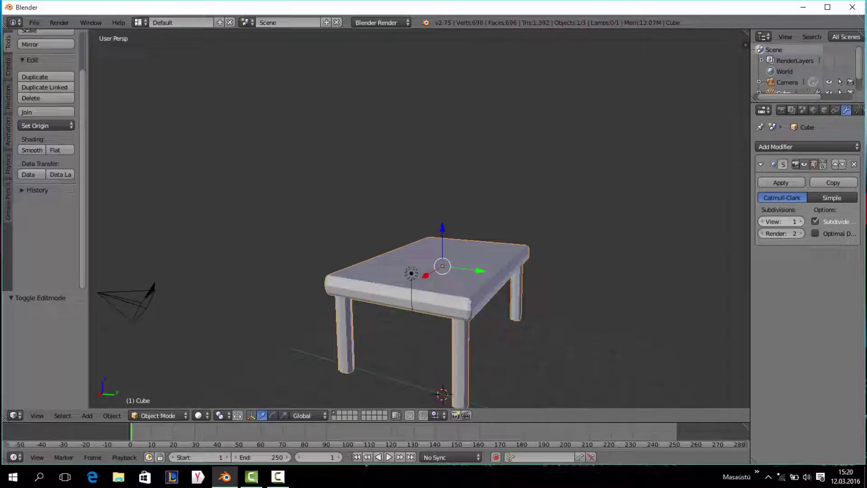
click(801, 219)
mouse_move(649, 193)
middle_down()
mouse_move(544, 207)
mouse_move(508, 163)
mouse_move(481, 157)
middle_up()
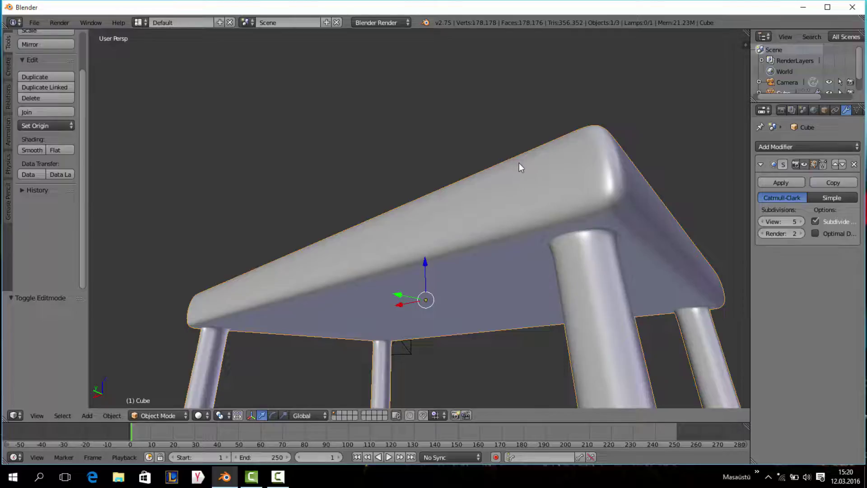
scroll(524, 165, up, 2)
scroll(601, 146, up, 2)
scroll(621, 147, up, 1)
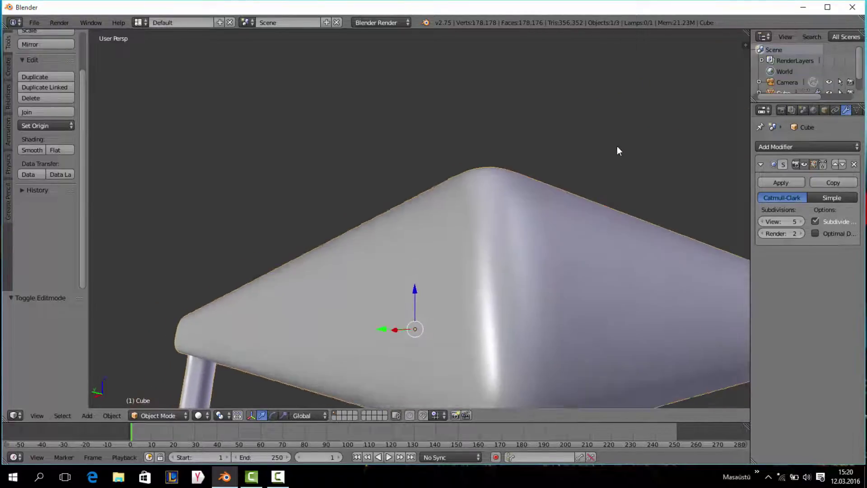
key(KP_4)
key(KP_6)
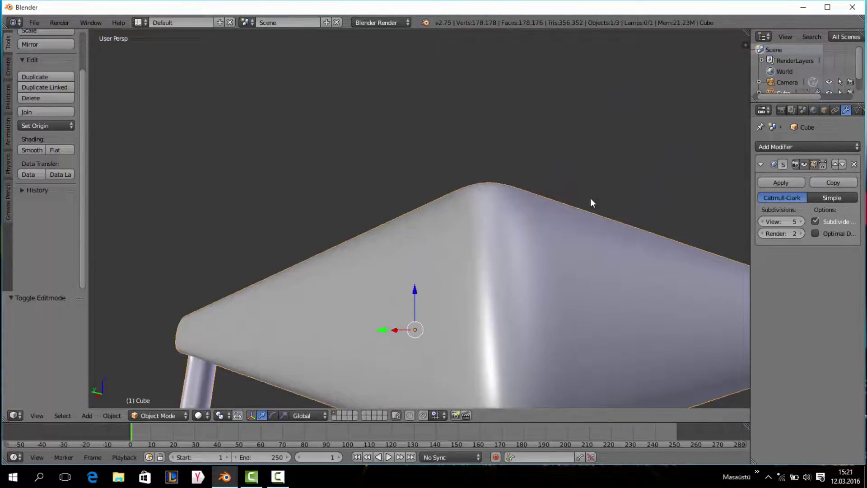
scroll(590, 198, down, 5)
middle_drag(563, 295, 540, 272)
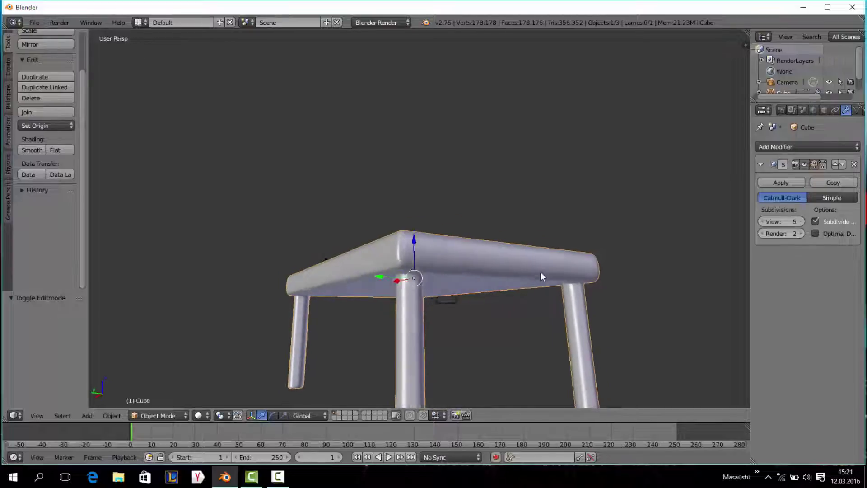
- Enter Edit Mode and orbit down beneath the table
click(161, 416)
click(161, 390)
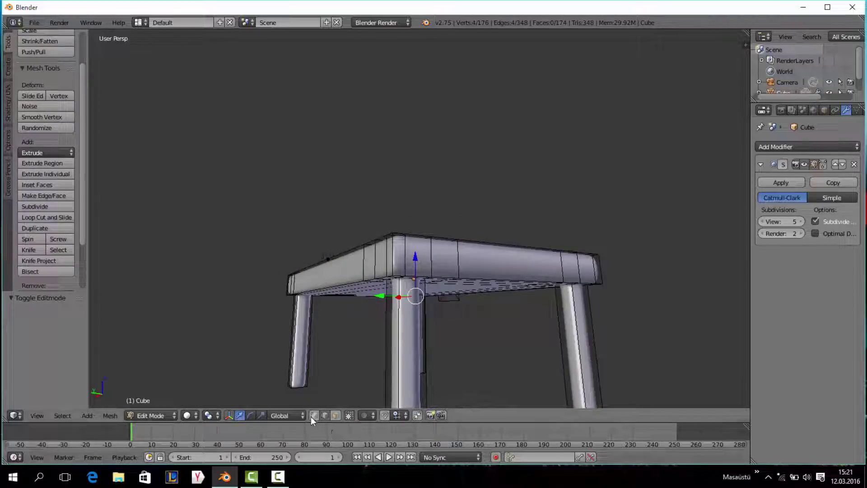
middle_drag(330, 402, 414, 188)
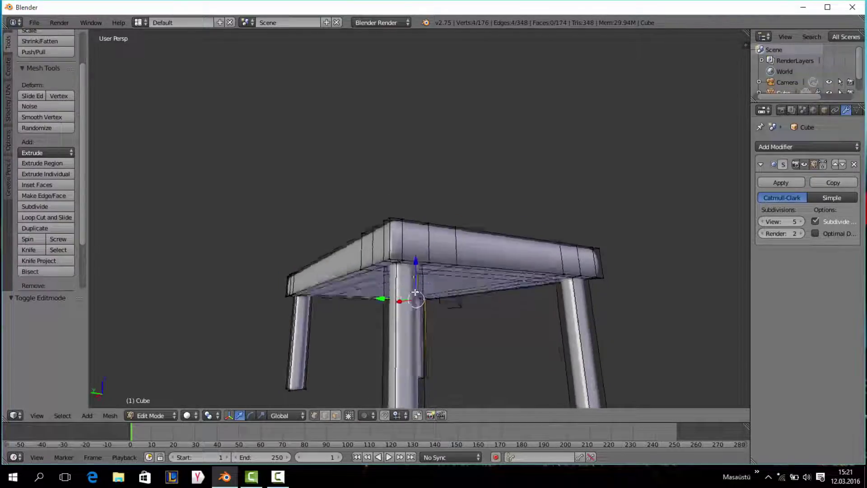
middle_drag(402, 228, 204, 406)
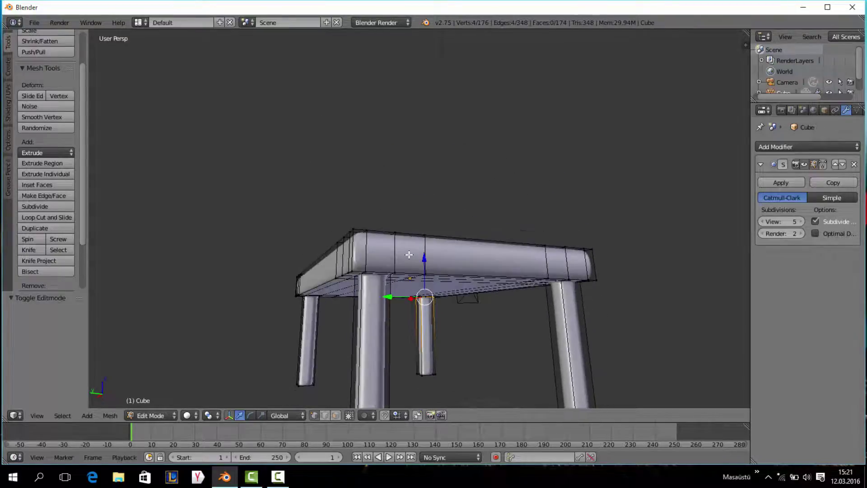
middle_drag(390, 310, 297, 258)
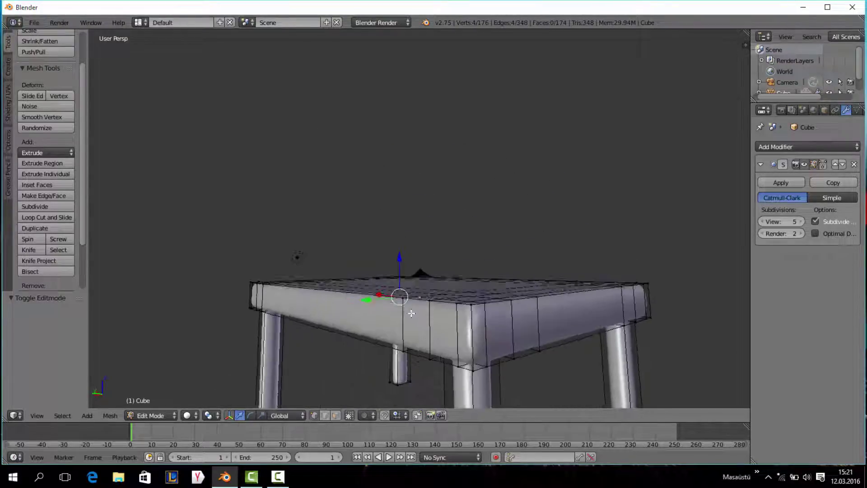
- Switch to wireframe display and inspect the table's underside
key(z)
mouse_move(436, 316)
middle_down()
mouse_move(457, 316)
mouse_move(482, 283)
mouse_move(488, 292)
middle_up()
middle_drag(542, 292, 534, 279)
scroll(534, 280, up, 3)
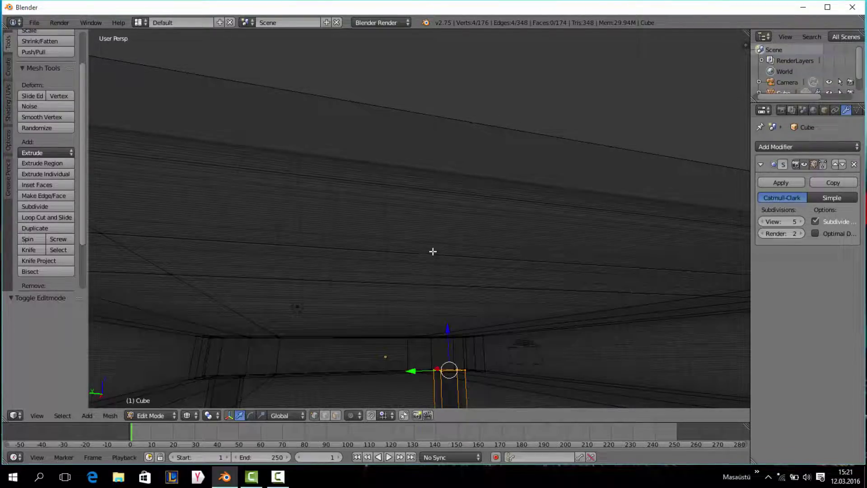
scroll(433, 251, down, 3)
scroll(439, 270, down, 3)
middle_drag(451, 277, 447, 253)
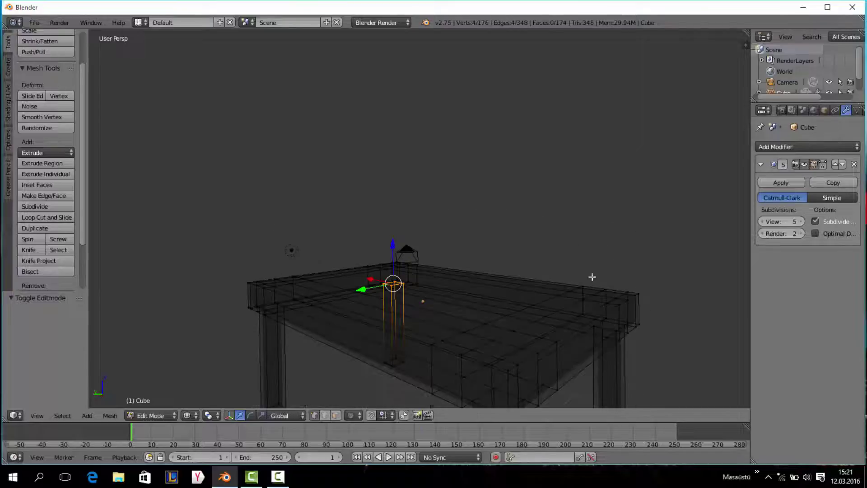
- Set subdivision view level to 3, restore solid shading and return to Object Mode
click(764, 222)
mouse_move(606, 274)
middle_down()
mouse_move(602, 290)
mouse_move(556, 257)
mouse_move(539, 305)
mouse_move(451, 319)
mouse_move(407, 267)
mouse_move(445, 267)
mouse_move(392, 257)
mouse_move(421, 254)
mouse_move(398, 248)
mouse_move(357, 311)
middle_up()
key(z)
click(168, 416)
scroll(355, 309, up, 3)
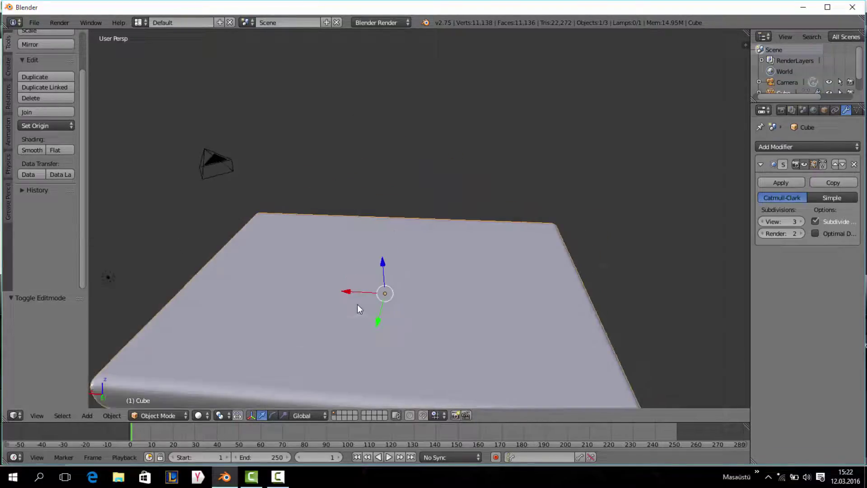
scroll(357, 304, down, 1)
click(158, 414)
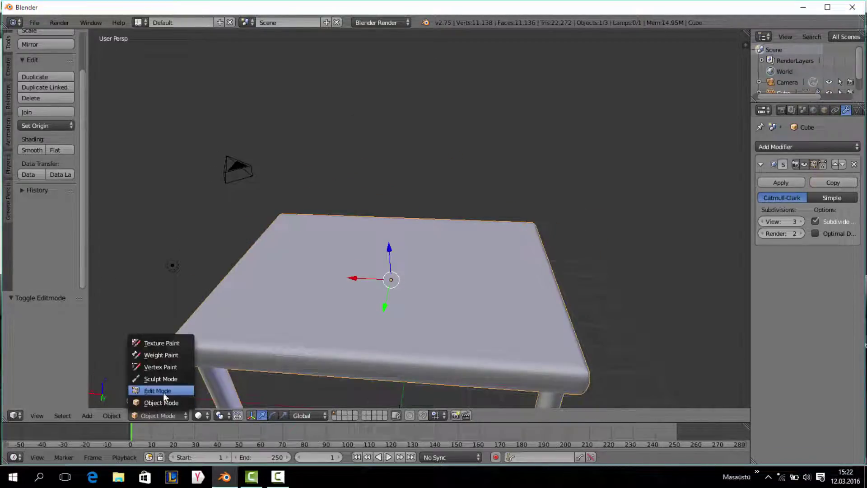
- Enter Edit Mode with face selection on the table
click(163, 392)
mouse_move(413, 296)
middle_down()
mouse_move(404, 305)
mouse_move(425, 294)
middle_up()
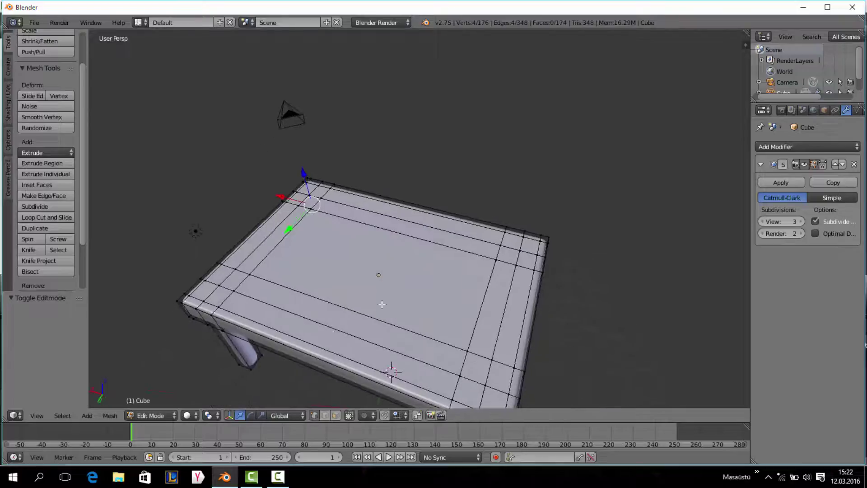
click(336, 414)
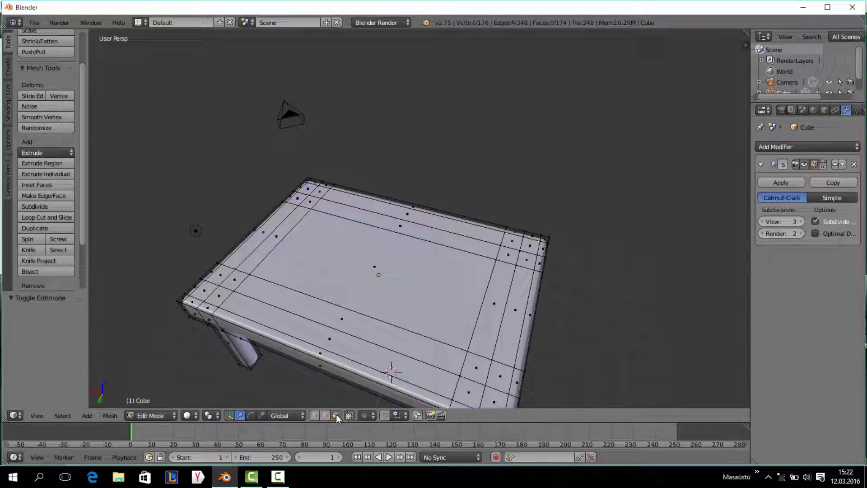
- Delete the tabletop's central face with its surrounding inner strips and corner faces
right_click(379, 294)
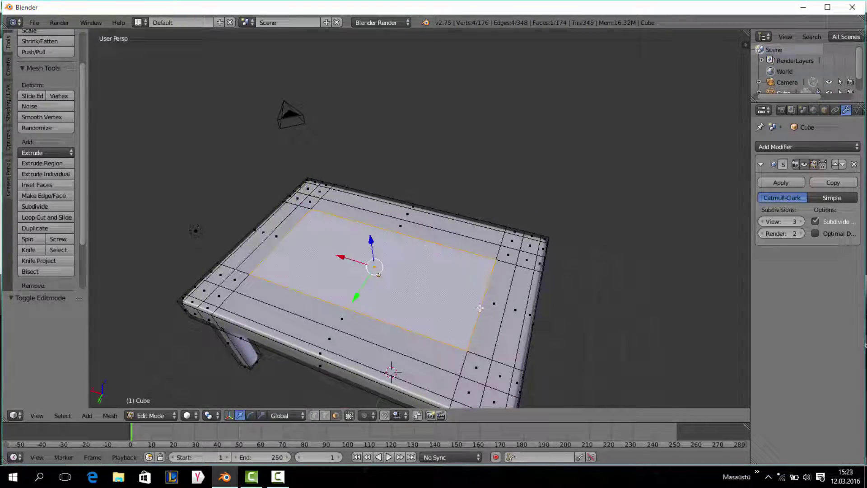
shift+right_click(493, 302)
shift+right_click(505, 257)
shift+right_click(407, 231)
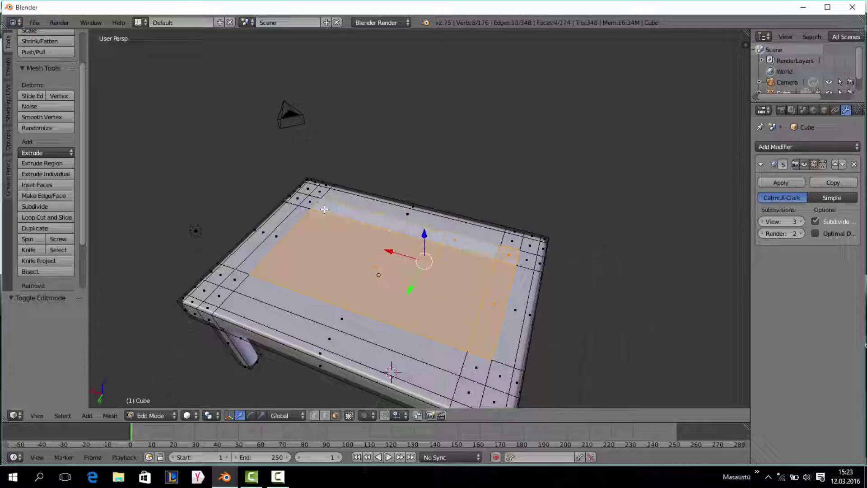
shift+right_click(309, 199)
shift+right_click(294, 218)
shift+right_click(230, 288)
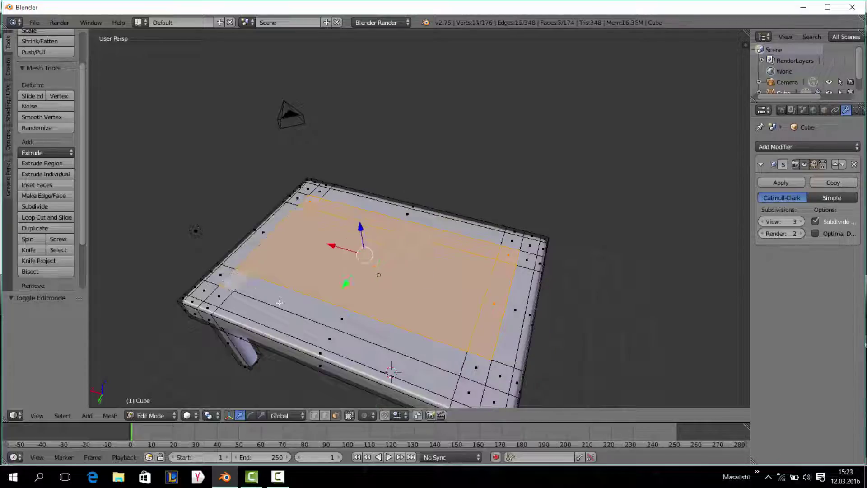
shift+right_click(281, 303)
shift+right_click(468, 365)
middle_drag(477, 364, 437, 331)
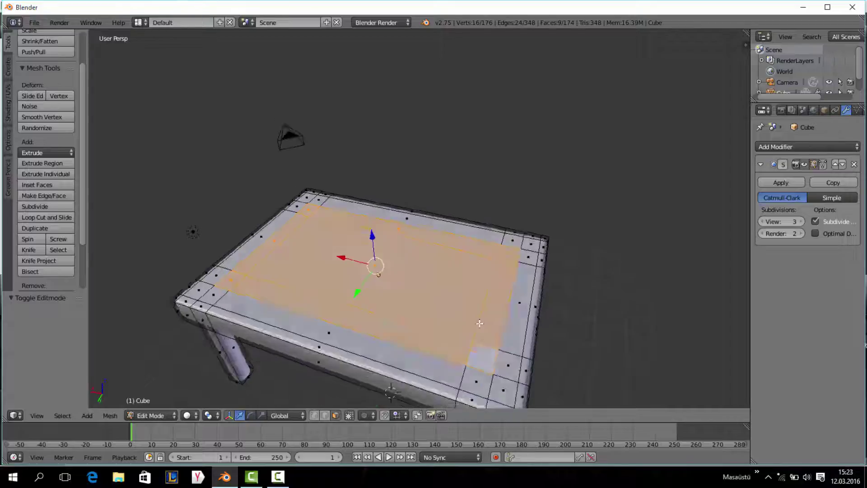
key(x)
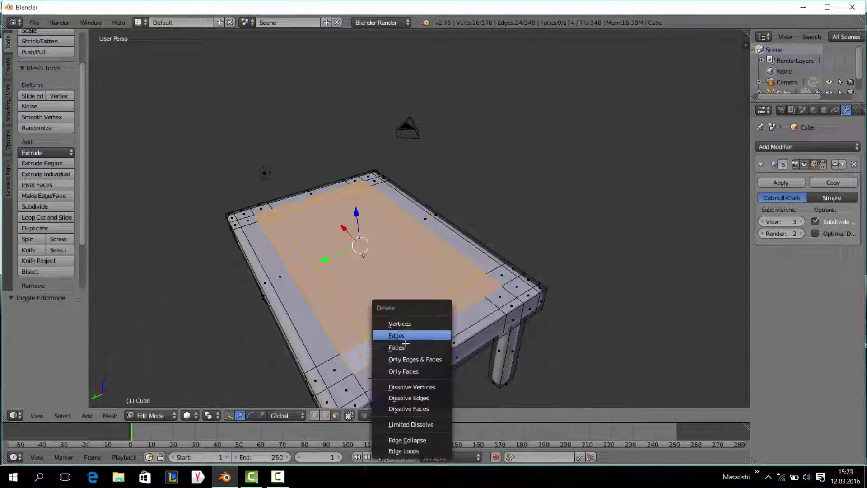
click(401, 346)
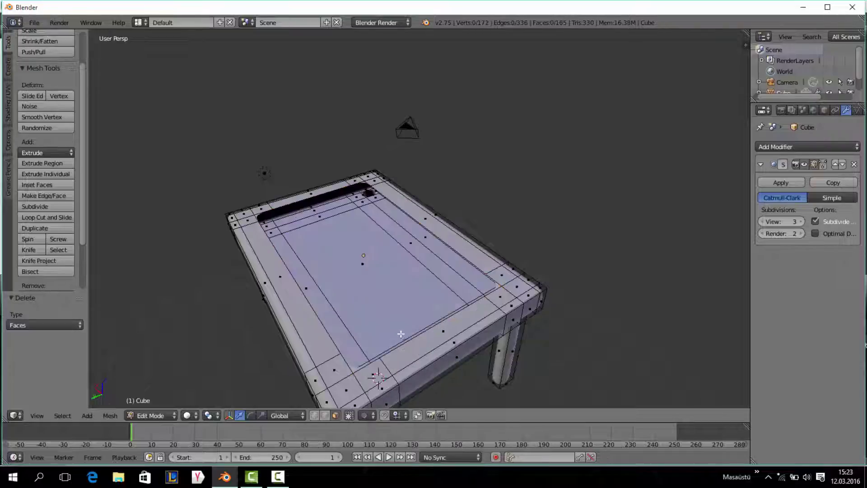
- Begin selecting the remaining inner panel and strips of the top
middle_drag(401, 346, 439, 346)
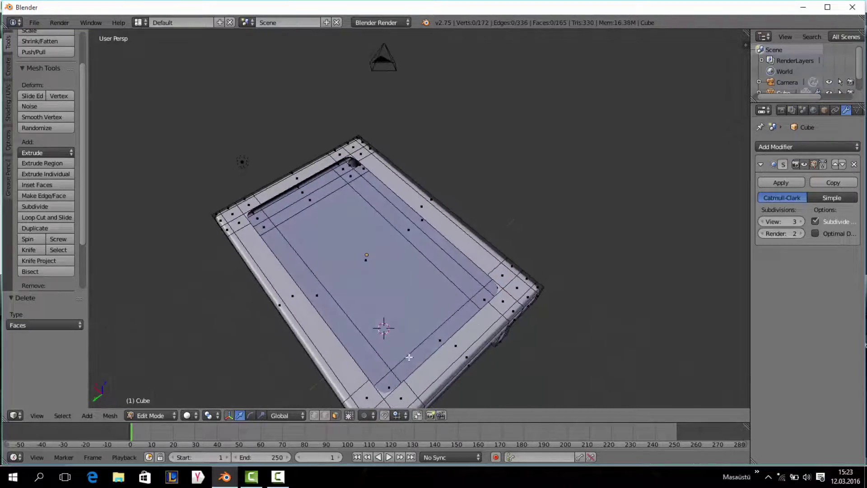
click(452, 325)
shift+click(430, 265)
shift+click(407, 231)
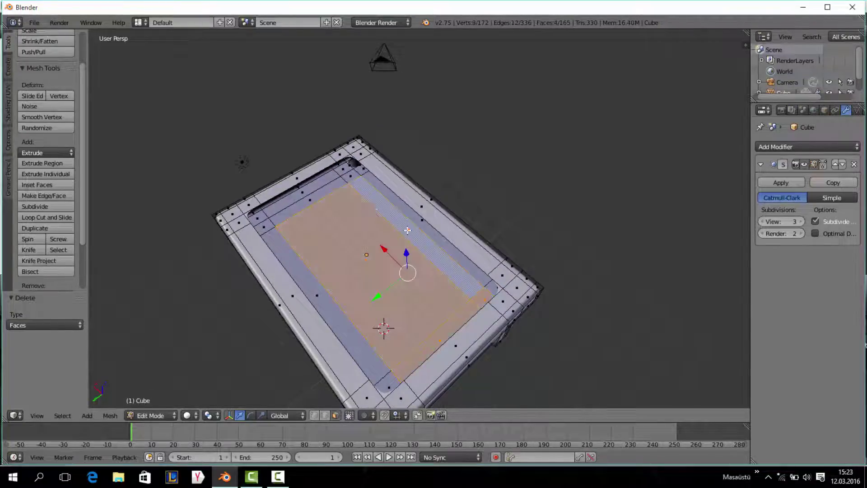
shift+click(340, 183)
shift+click(267, 223)
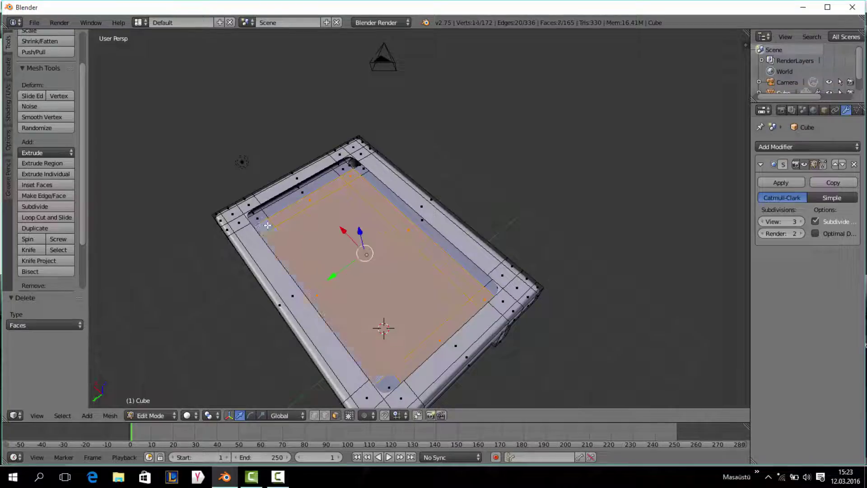
middle_drag(387, 284, 432, 342)
- Delete the remaining inner panel, strips and corner faces to open the frame
click(429, 382)
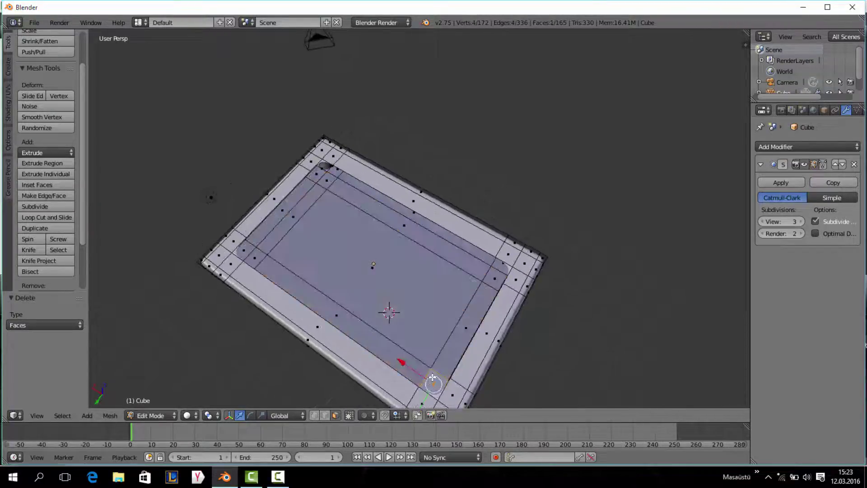
shift+click(447, 359)
shift+click(411, 314)
shift+click(369, 334)
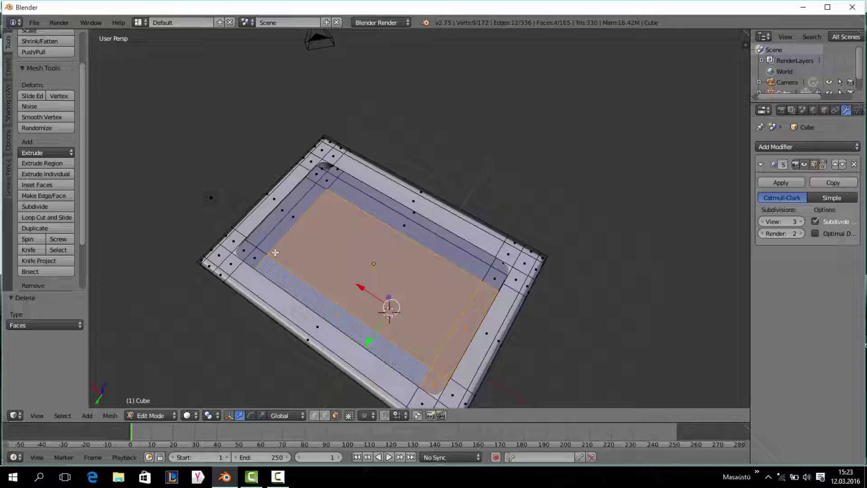
shift+click(263, 260)
shift+click(285, 234)
shift+click(323, 186)
shift+click(360, 193)
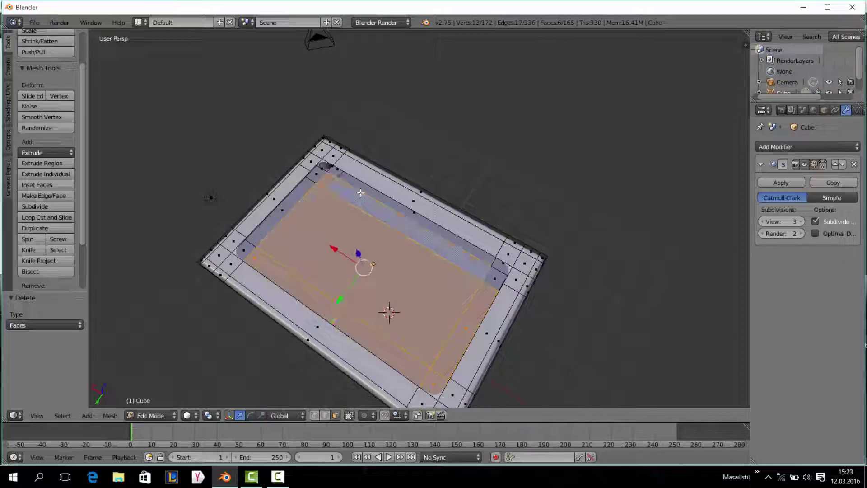
shift+click(503, 279)
key(x)
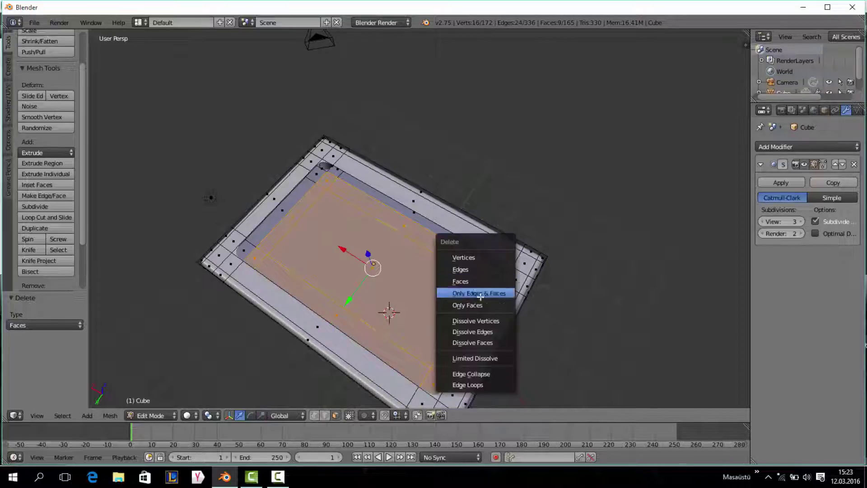
click(485, 292)
mouse_move(465, 266)
middle_down()
mouse_move(460, 203)
mouse_move(474, 182)
mouse_move(561, 139)
mouse_move(602, 153)
mouse_move(610, 178)
mouse_move(565, 155)
middle_up()
- Zoom in on the frame opening and switch to edge selection
scroll(479, 297, up, 2)
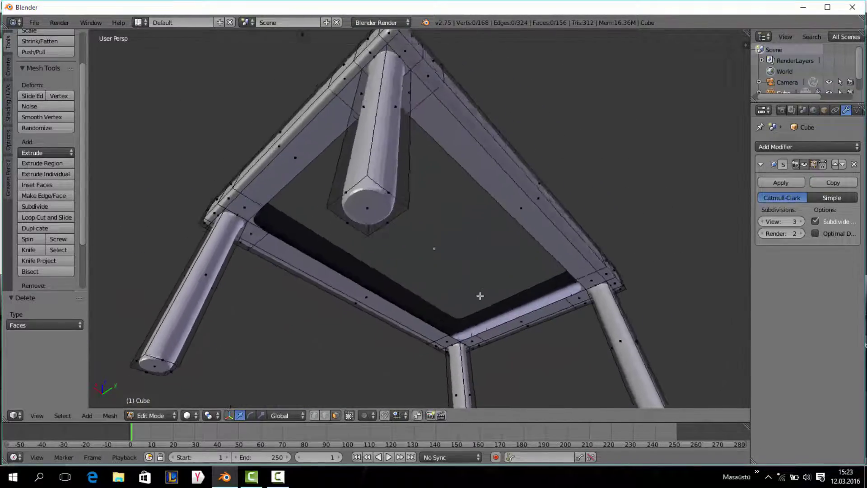
scroll(482, 305, up, 3)
scroll(519, 334, up, 2)
scroll(542, 341, up, 3)
scroll(542, 341, down, 3)
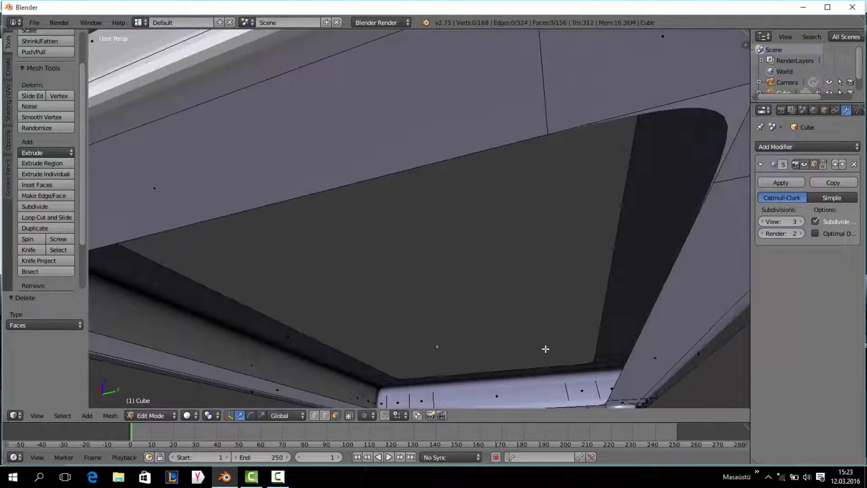
scroll(546, 349, down, 1)
scroll(531, 360, down, 2)
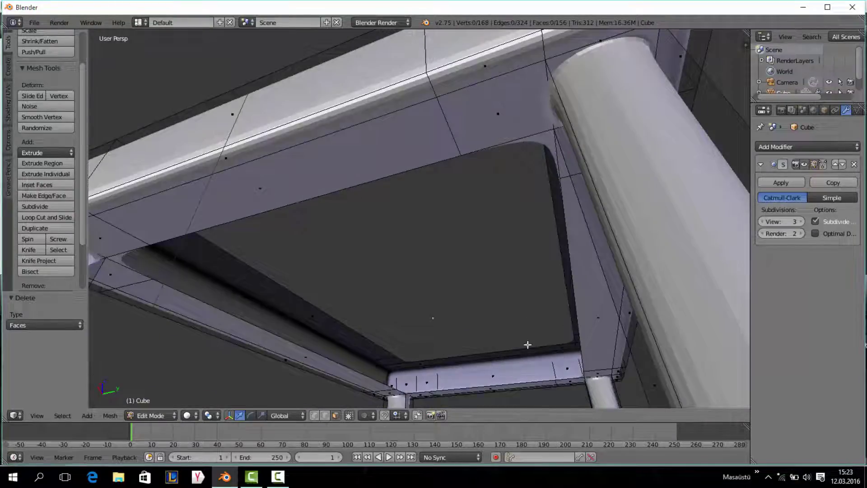
click(325, 416)
- Select rim edges along one inner side of the opening
scroll(522, 320, up, 1)
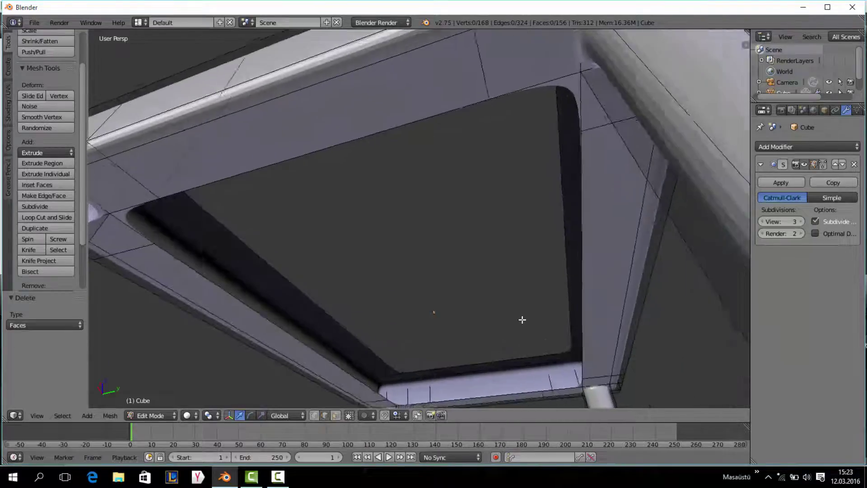
right_click(549, 353)
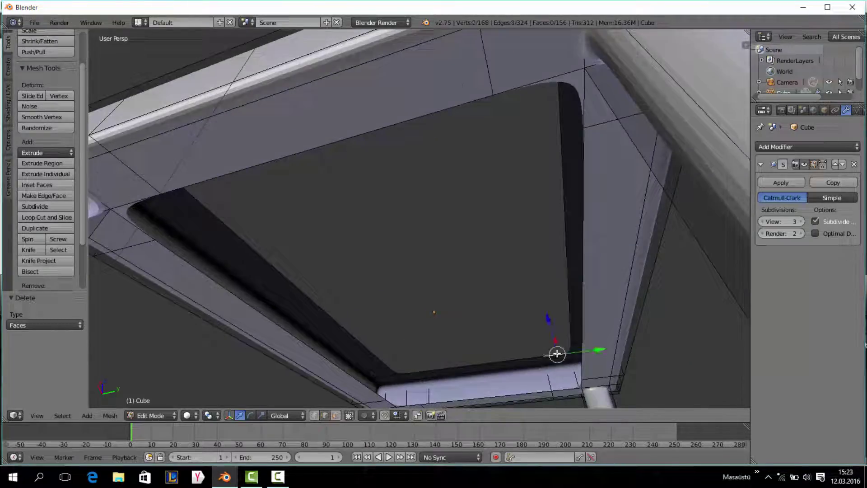
shift+right_click(519, 358)
shift+right_click(412, 373)
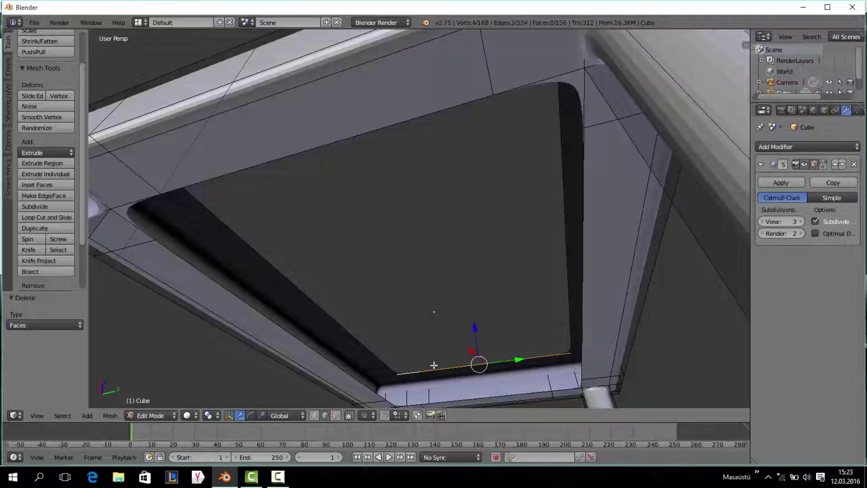
middle_drag(434, 366, 427, 374)
- Fill a face between the upper and lower rim edges of that side
right_click(406, 402)
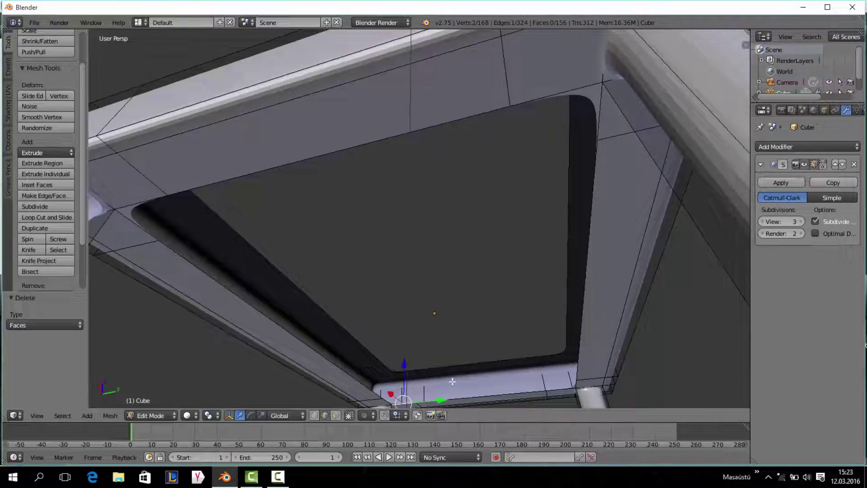
shift+right_click(467, 397)
shift+right_click(550, 385)
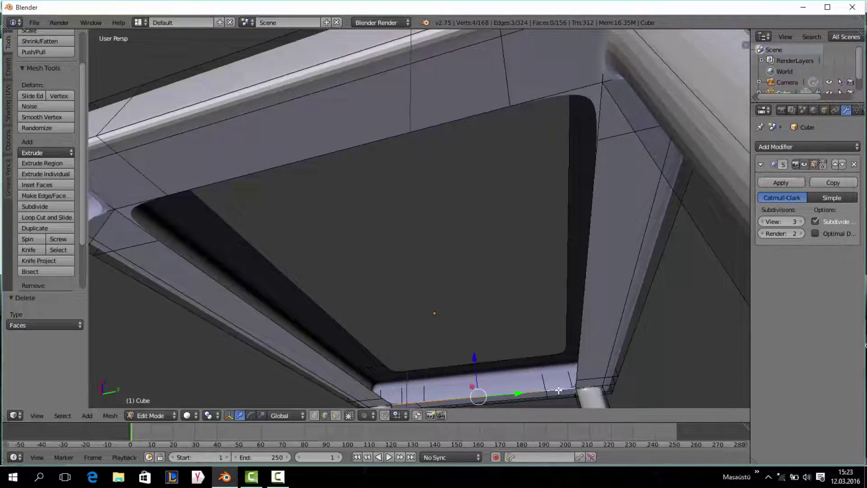
shift+right_click(547, 356)
shift+right_click(487, 366)
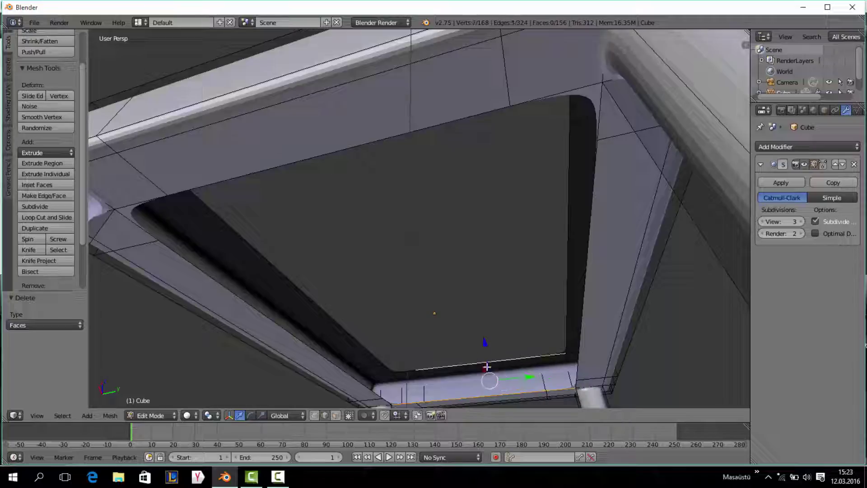
shift+right_click(408, 370)
middle_drag(438, 362, 438, 362)
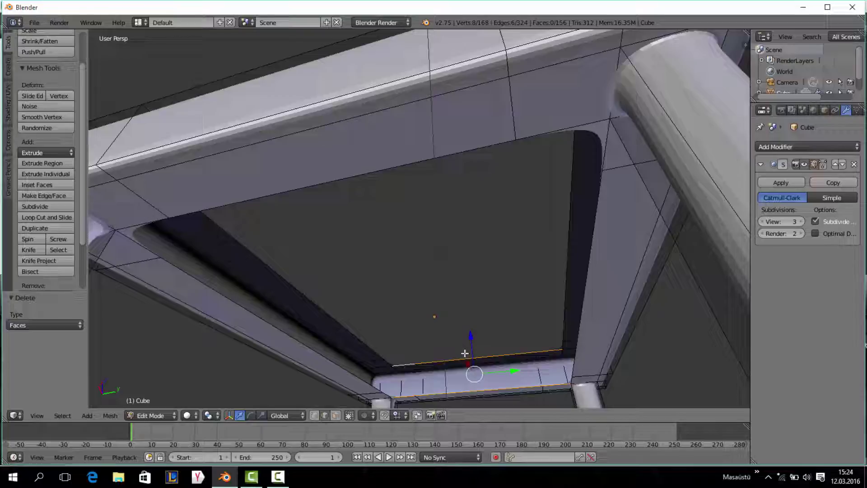
key(f)
mouse_move(475, 349)
middle_down()
mouse_move(484, 382)
mouse_move(457, 151)
mouse_move(461, 189)
mouse_move(451, 178)
mouse_move(404, 191)
mouse_move(393, 208)
middle_up()
- Fill the gap across the top of the beam with a new face
right_click(569, 326)
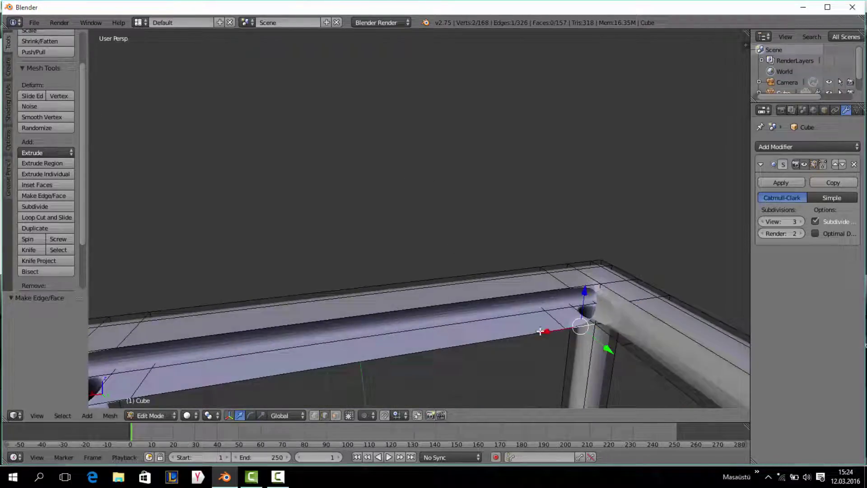
shift+right_click(541, 332)
middle_drag(418, 337, 115, 404)
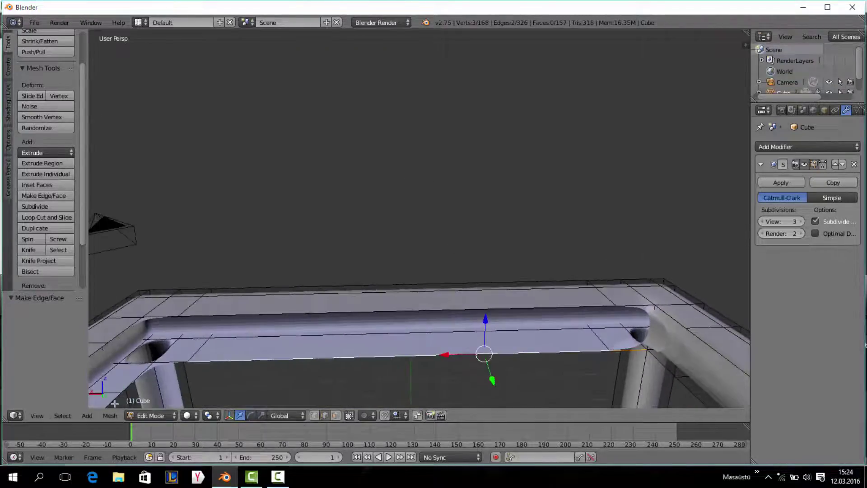
shift+right_click(162, 362)
shift+right_click(169, 316)
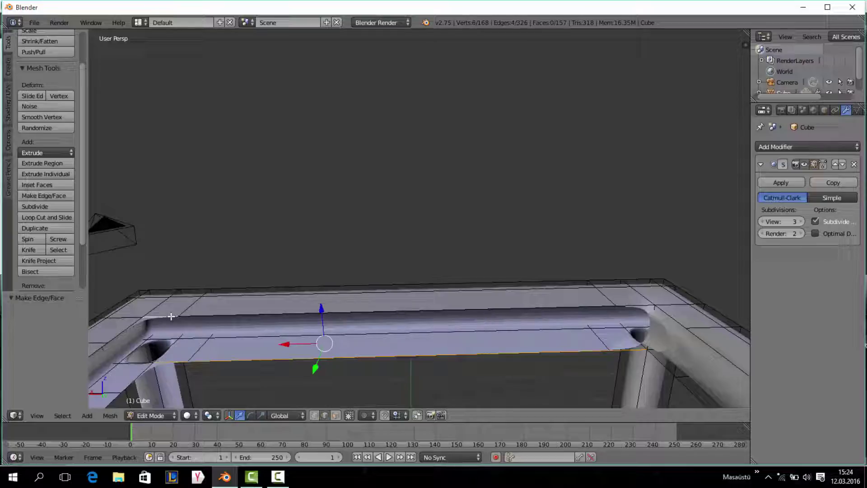
shift+right_click(214, 311)
shift+right_click(631, 306)
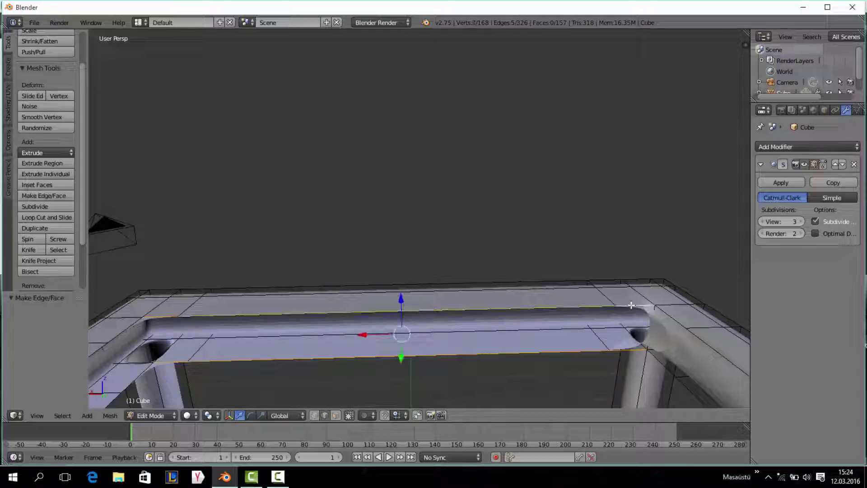
key(f)
- Fill the gap along the front top rail with a face
middle_drag(481, 325, 358, 320)
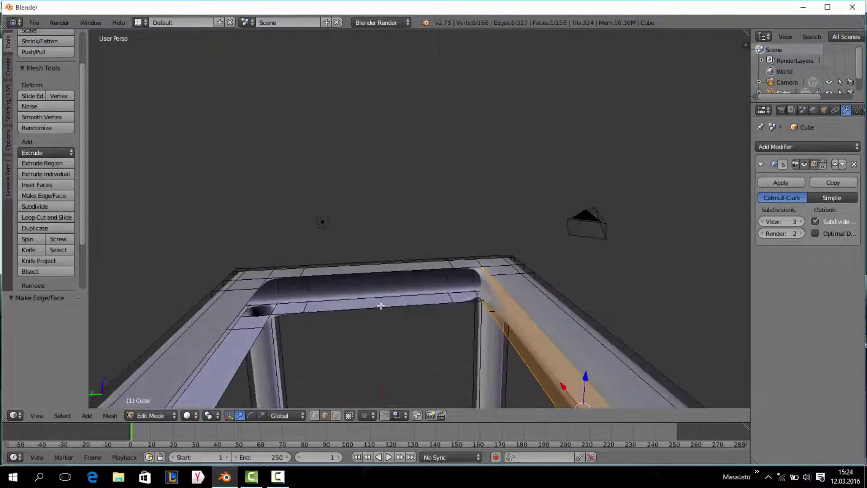
right_click(380, 306)
right_click(467, 299)
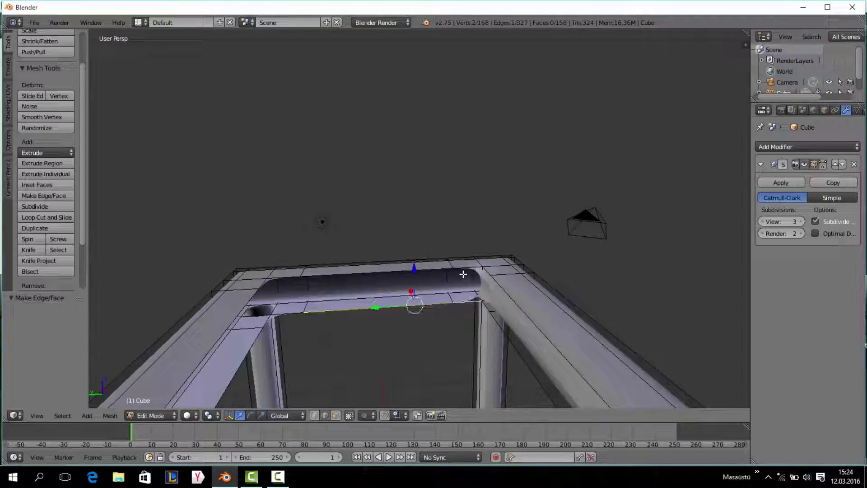
shift+right_click(464, 270)
shift+right_click(438, 270)
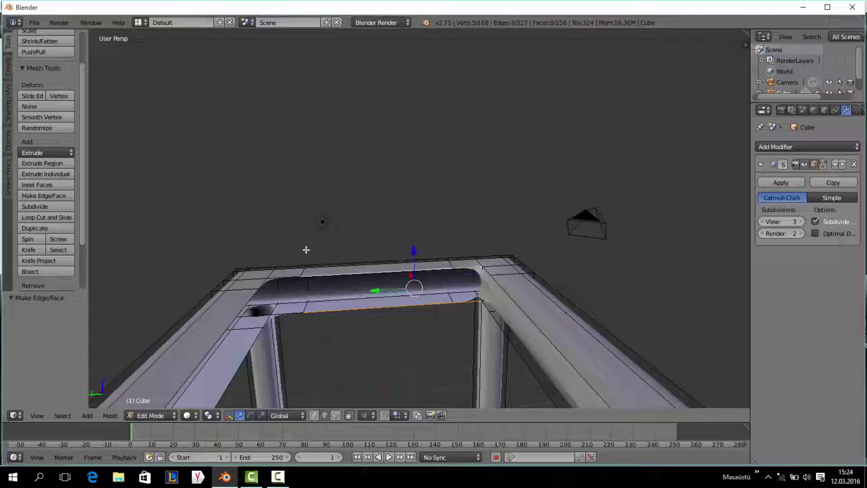
shift+right_click(290, 275)
shift+right_click(298, 305)
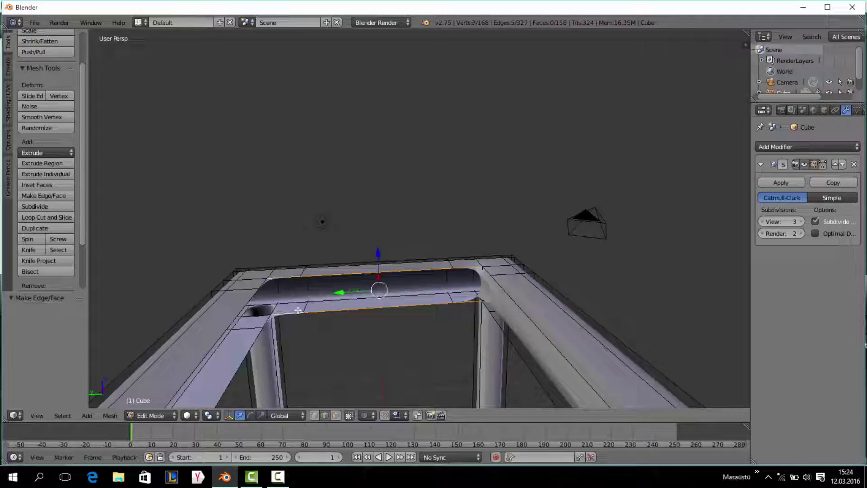
key(f)
- Fill the last rail gap with a face, closing the frame top
mouse_move(299, 305)
middle_down()
mouse_move(274, 289)
mouse_move(316, 286)
middle_up()
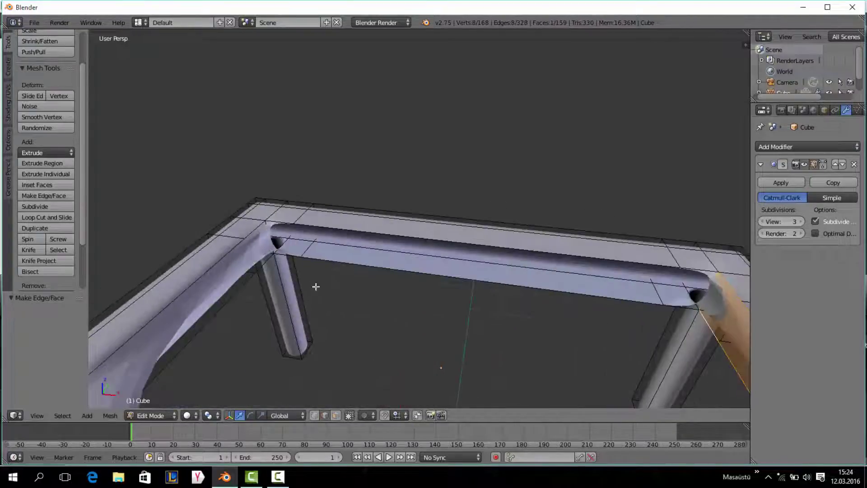
right_click(302, 254)
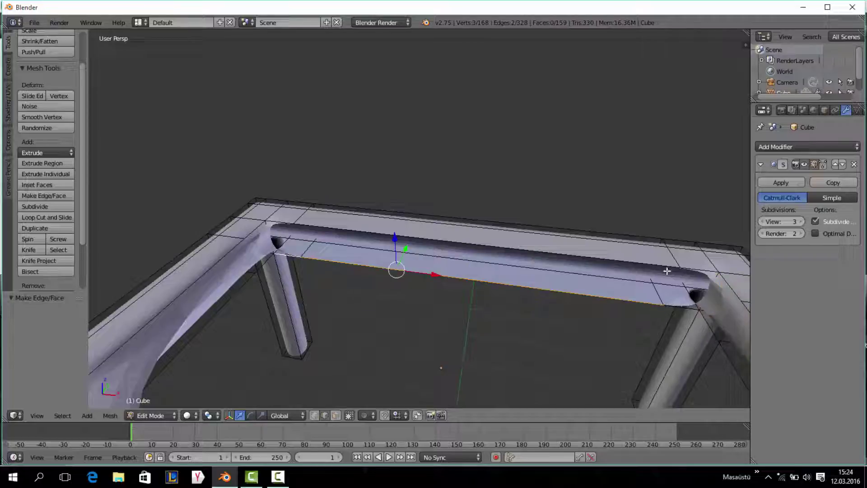
shift+right_click(674, 304)
shift+right_click(684, 264)
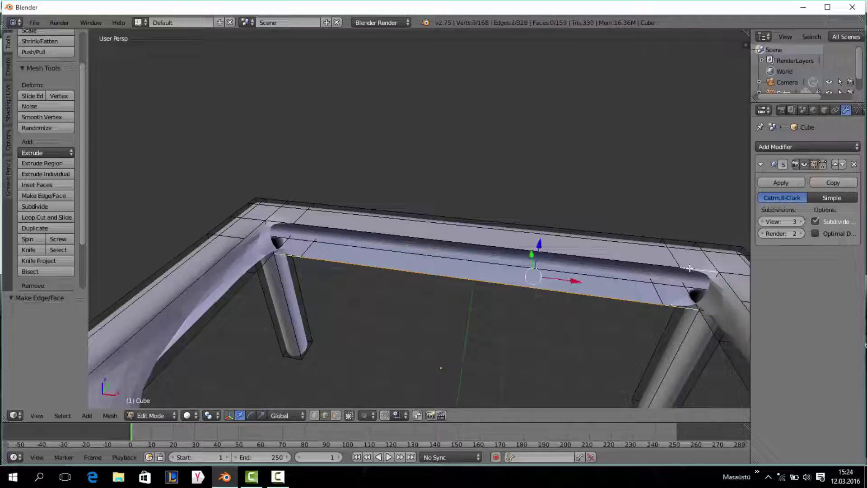
shift+right_click(312, 227)
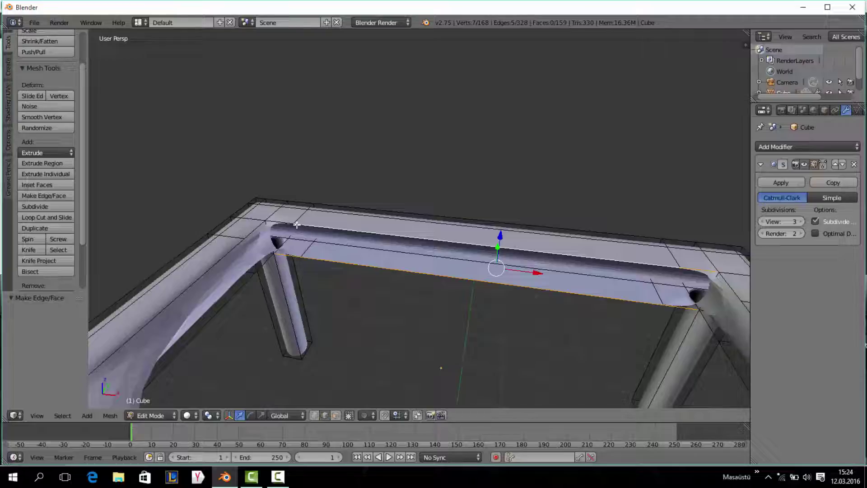
key(f)
mouse_move(289, 223)
middle_down()
mouse_move(335, 209)
mouse_move(494, 248)
mouse_move(542, 211)
mouse_move(559, 219)
mouse_move(223, 310)
middle_up()
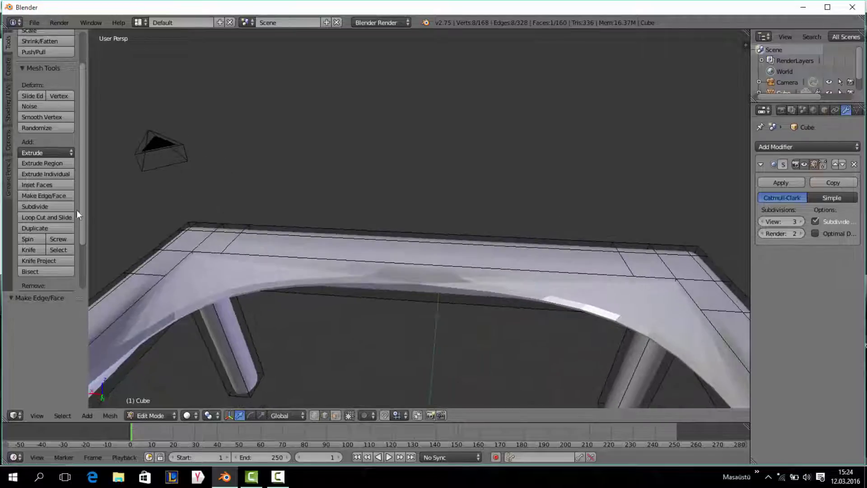
- Add two loop cuts across the top bar, sliding one toward the right bend
click(59, 217)
click(306, 245)
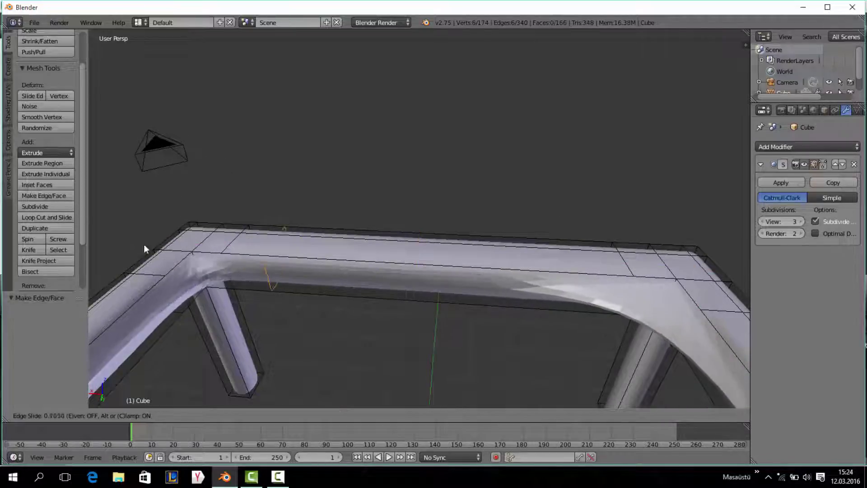
click(267, 238)
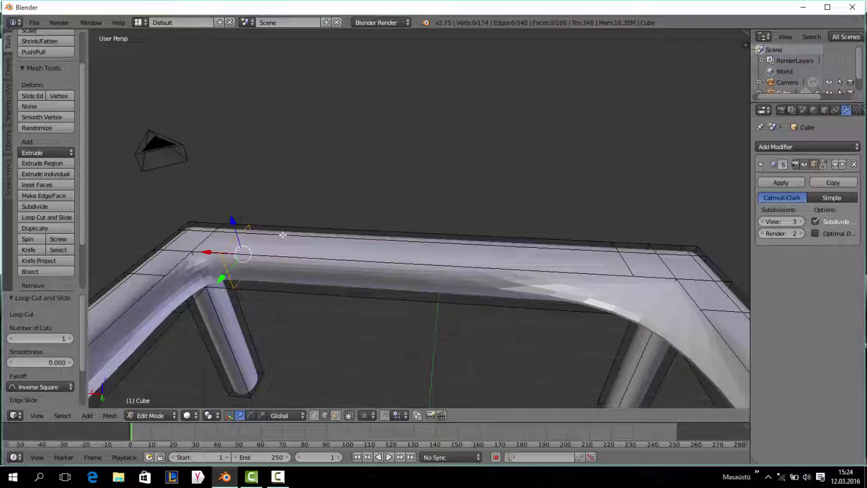
click(53, 214)
click(393, 258)
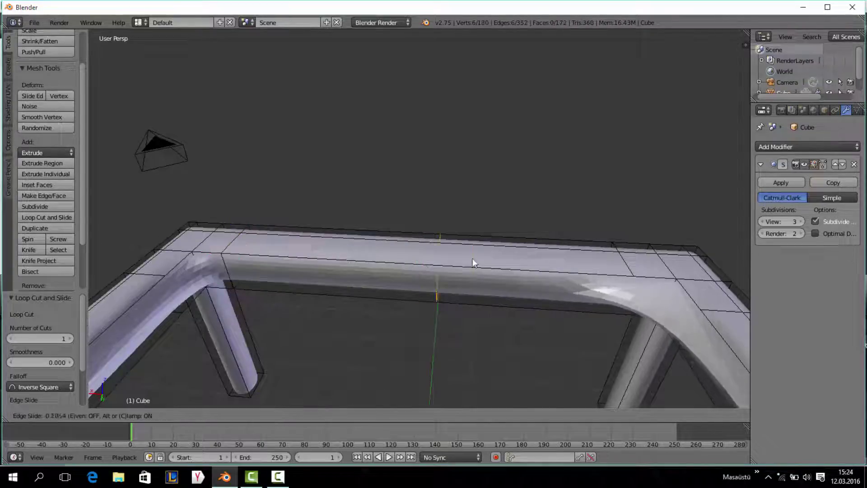
click(679, 278)
- Try another loop cut near the left bend and undo the misplaced one
click(54, 217)
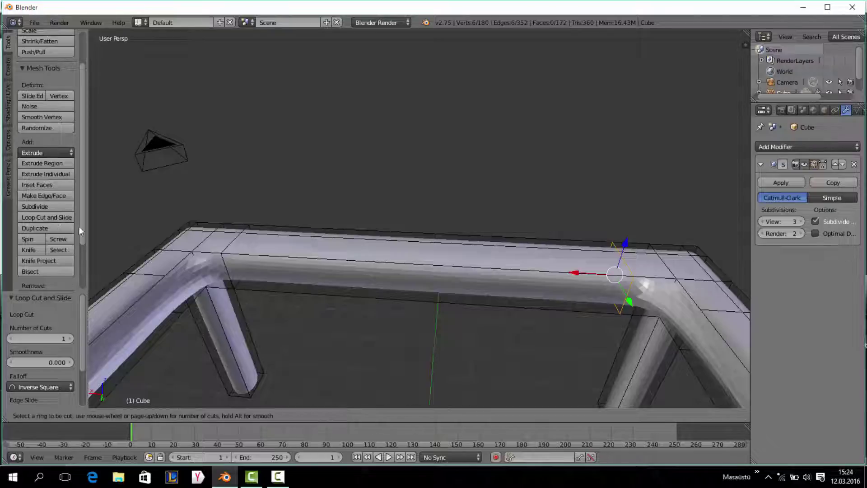
click(365, 251)
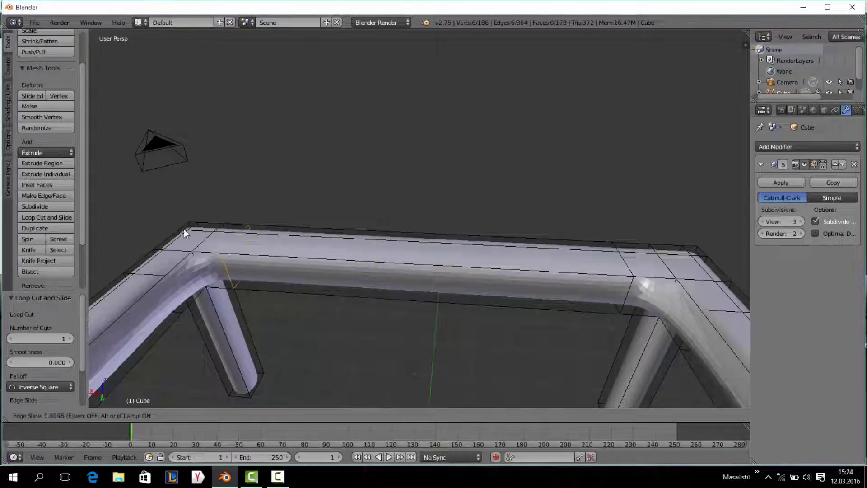
click(265, 235)
key(ctrl+z)
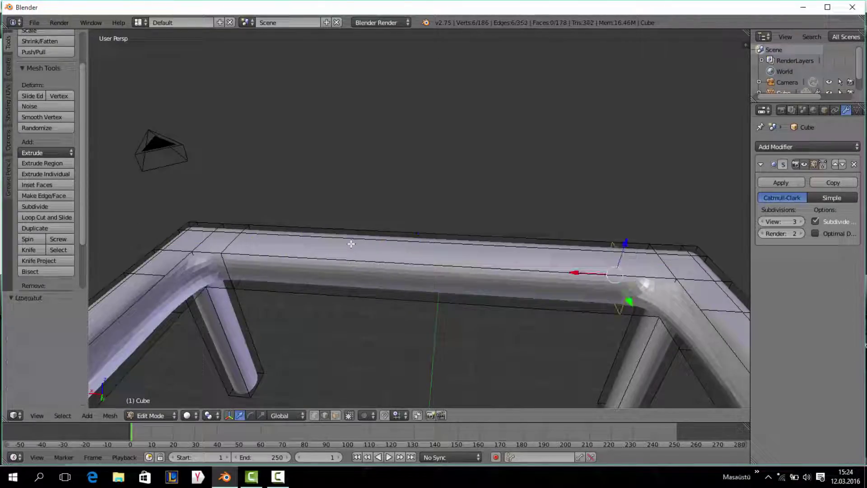
- Add loop cuts close to the left and right bends of the front rail
click(40, 218)
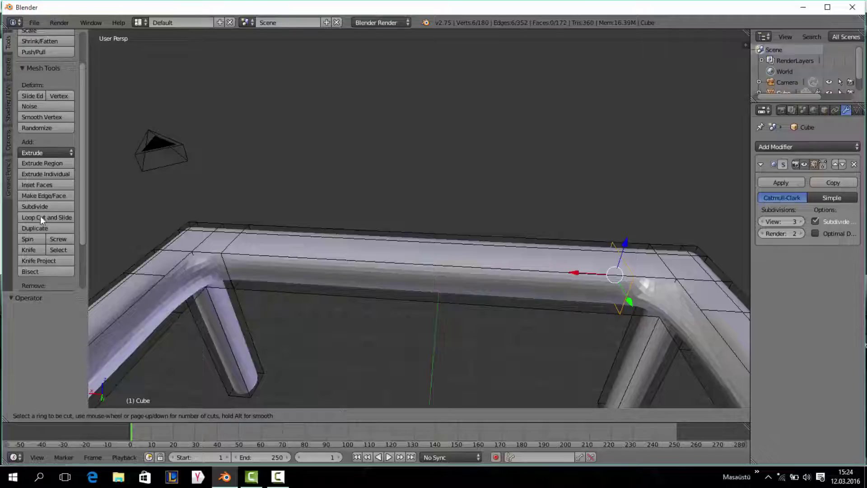
click(223, 230)
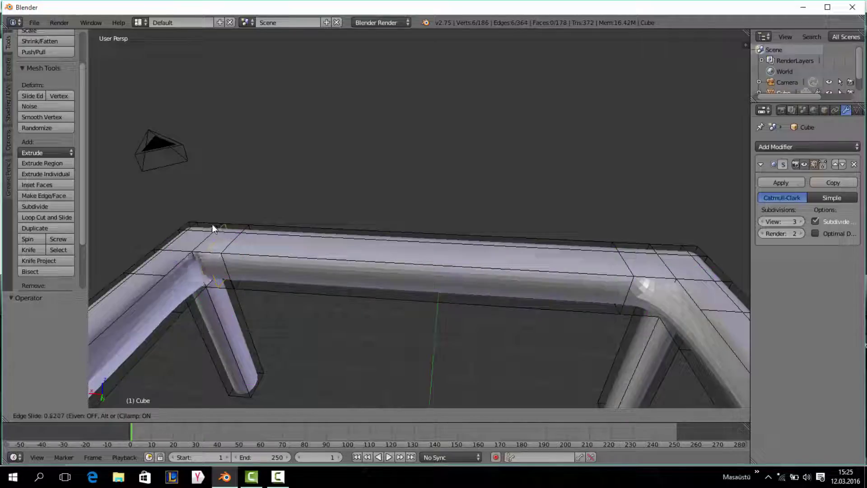
click(196, 221)
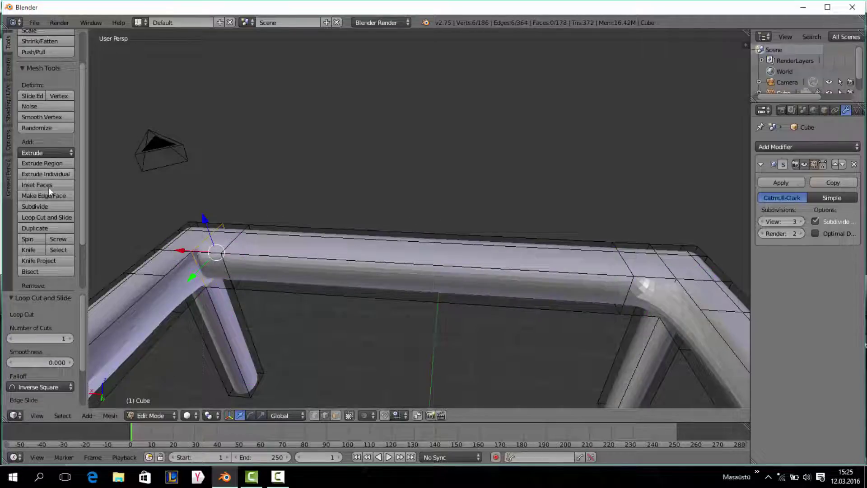
click(54, 217)
click(647, 261)
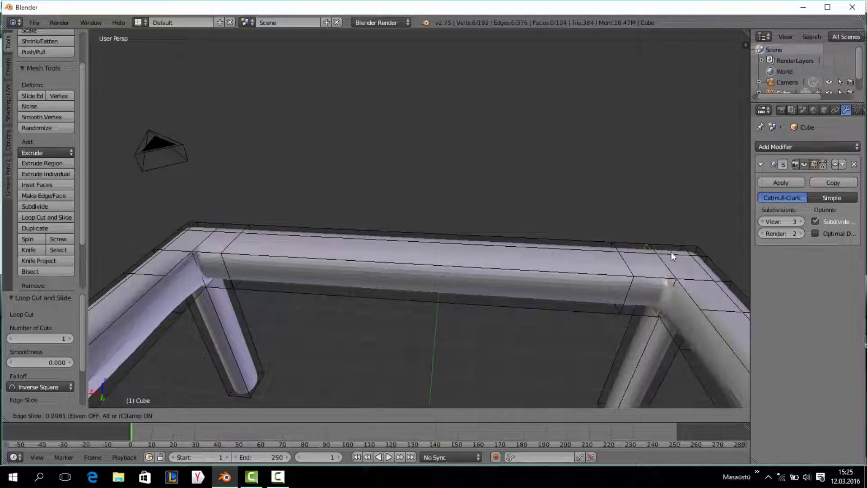
click(685, 246)
middle_drag(561, 244, 326, 180)
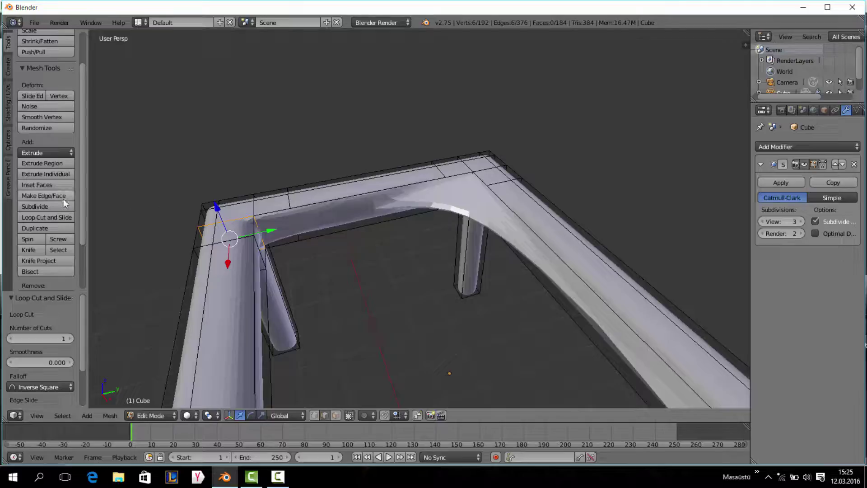
- Add loop cuts at the far corner bend and the next right bend
click(50, 217)
click(515, 165)
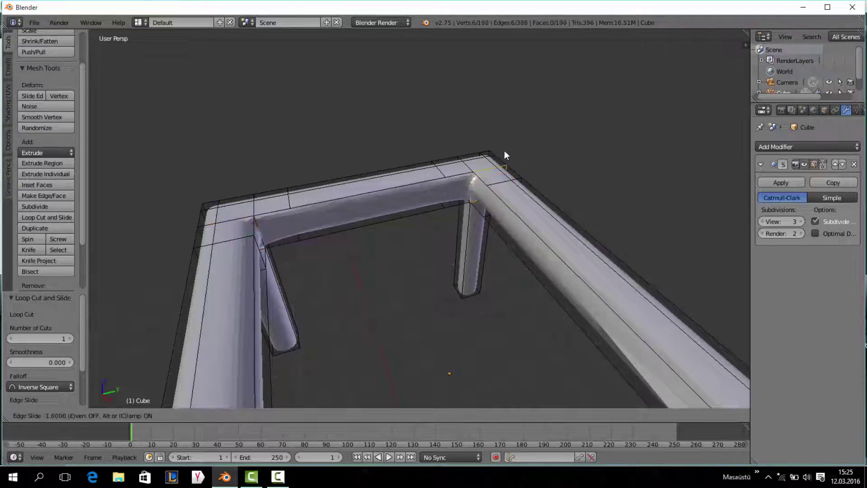
click(504, 150)
middle_drag(555, 161, 649, 161)
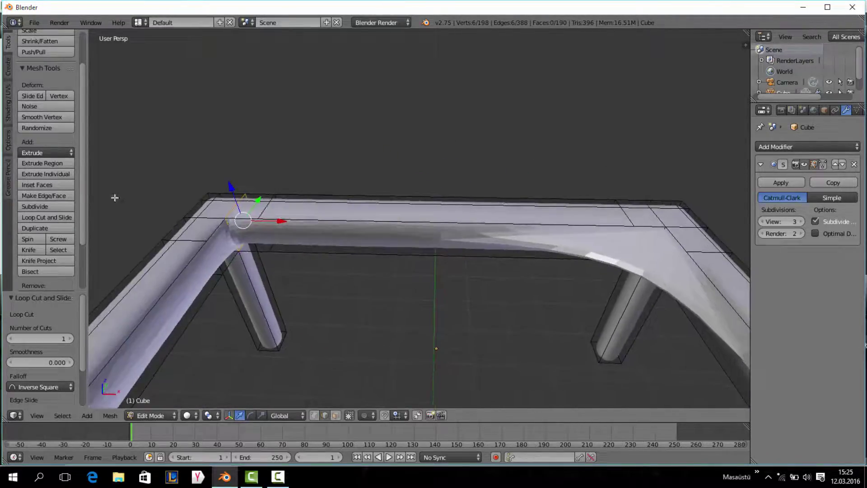
click(53, 216)
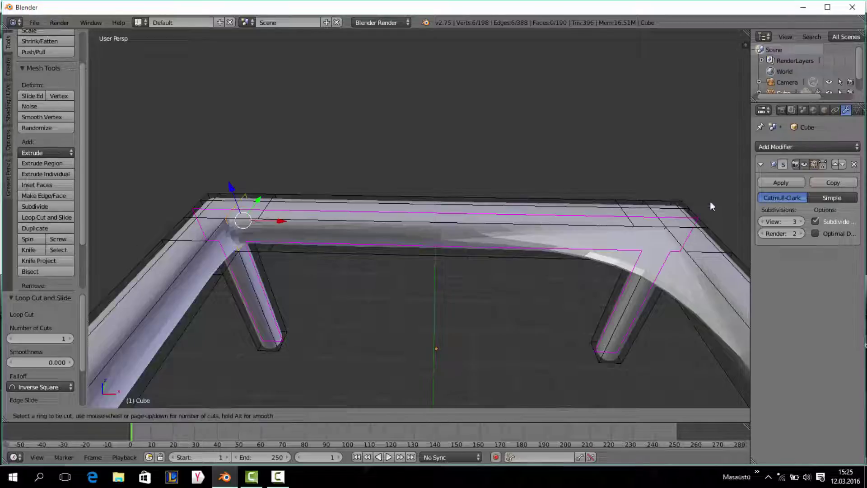
click(639, 219)
middle_drag(644, 220, 641, 264)
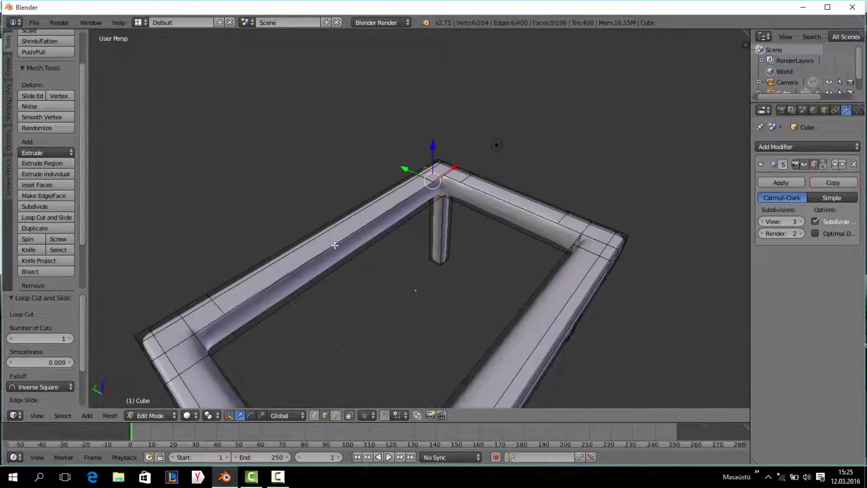
mouse_move(386, 314)
middle_down()
mouse_move(470, 218)
mouse_move(417, 109)
mouse_move(466, 106)
mouse_move(487, 223)
mouse_move(428, 235)
mouse_move(431, 183)
mouse_move(401, 149)
middle_up()
scroll(487, 223, down, 4)
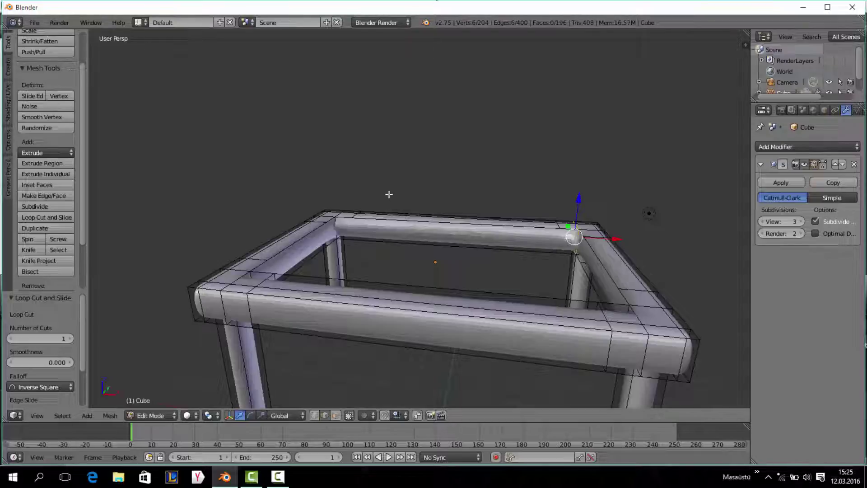